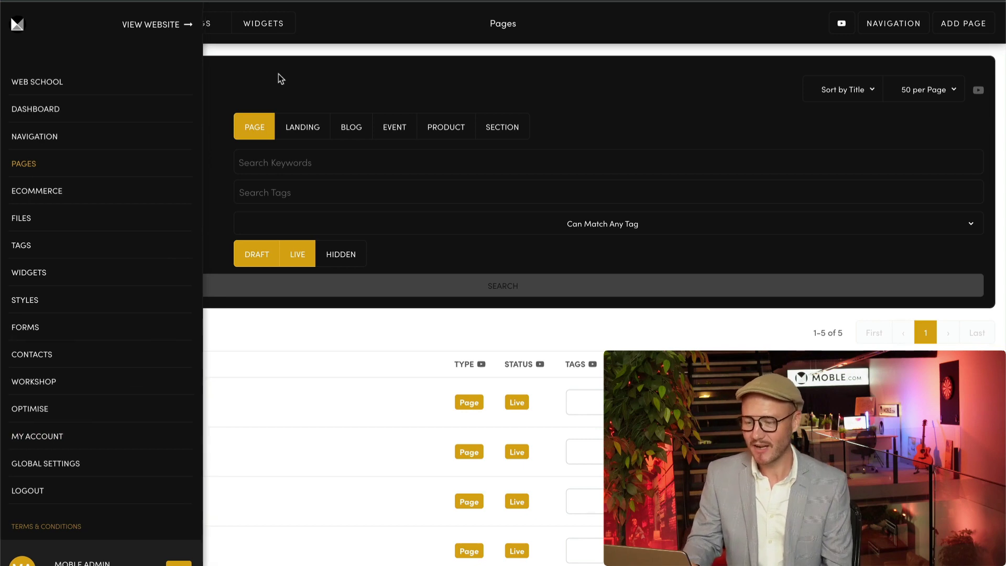
# Step: Create a new page named "Demo" with page type Page and status Draft
pyautogui.click(967, 32)
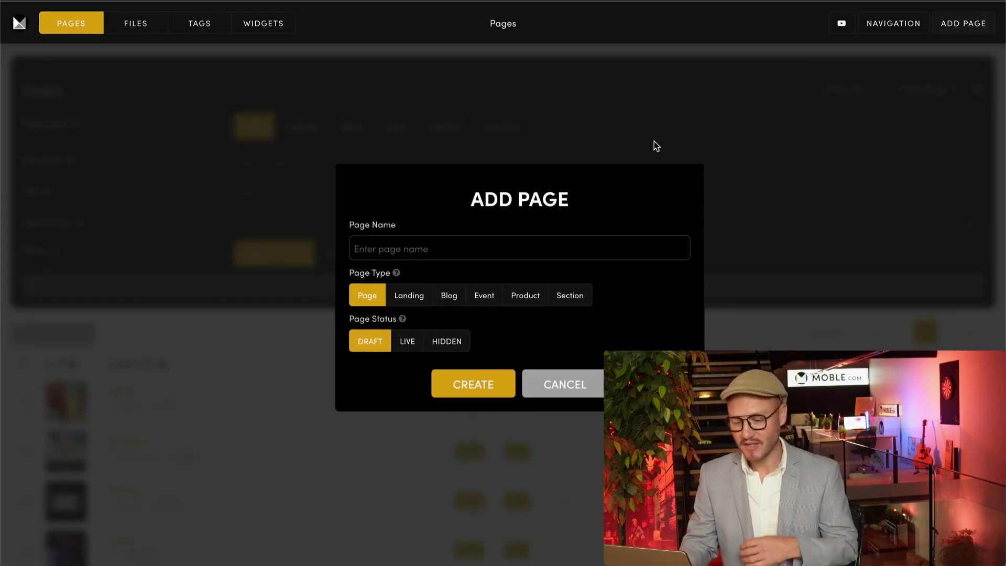
pyautogui.write('Demo')
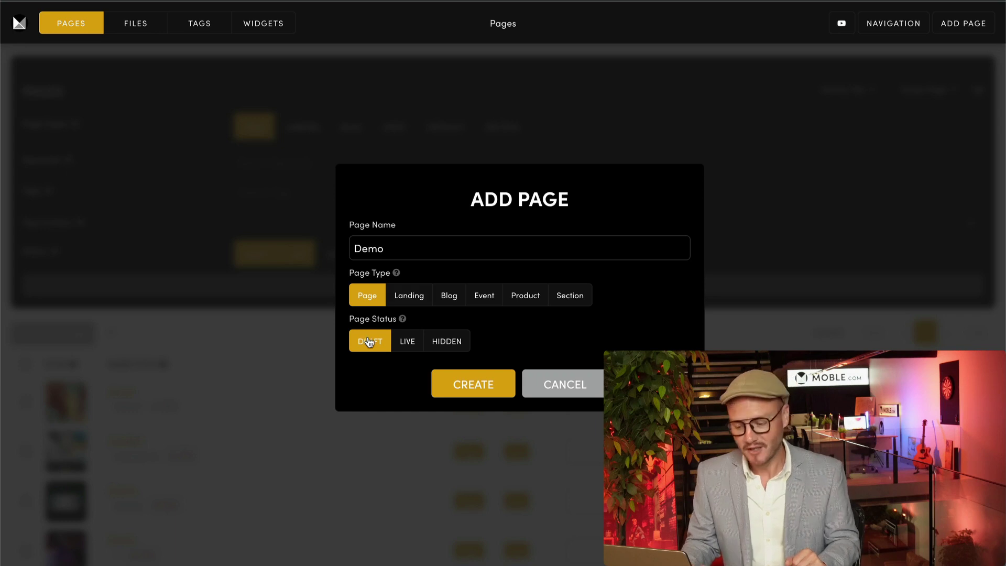
pyautogui.click(461, 378)
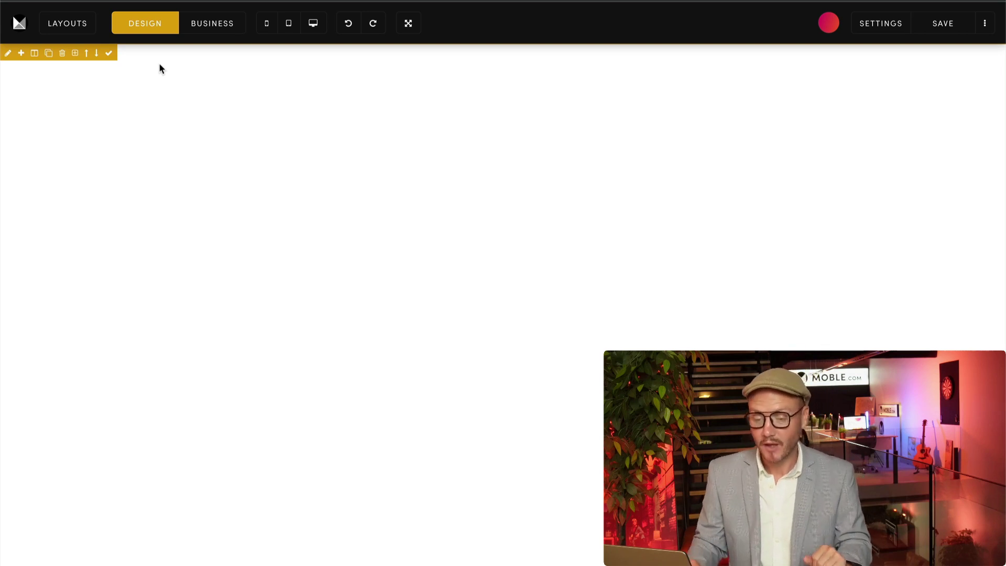
# Step: Open the layout library, look through the available layout types, and return to the layouts grouped by theme
pyautogui.click(84, 27)
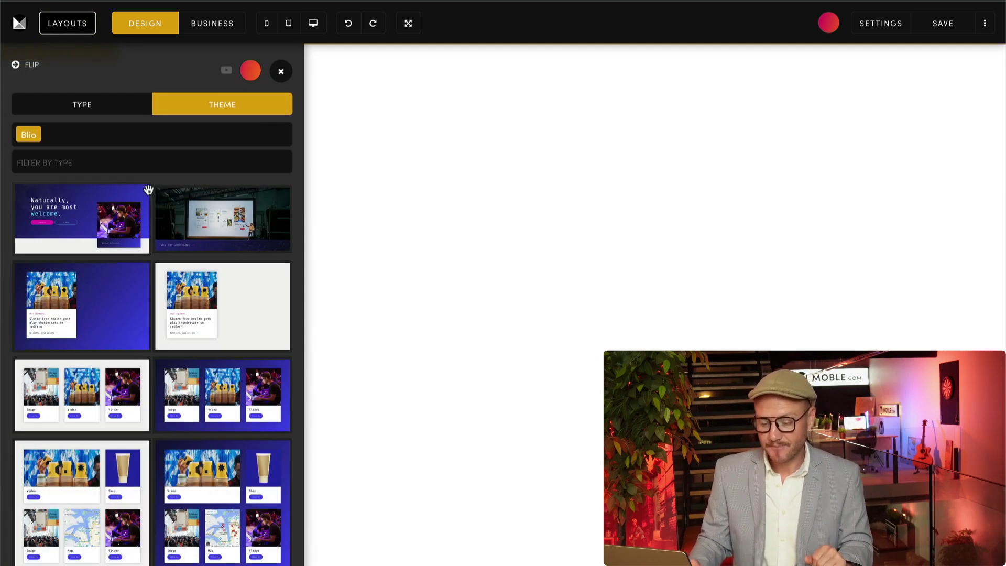
pyautogui.click(112, 106)
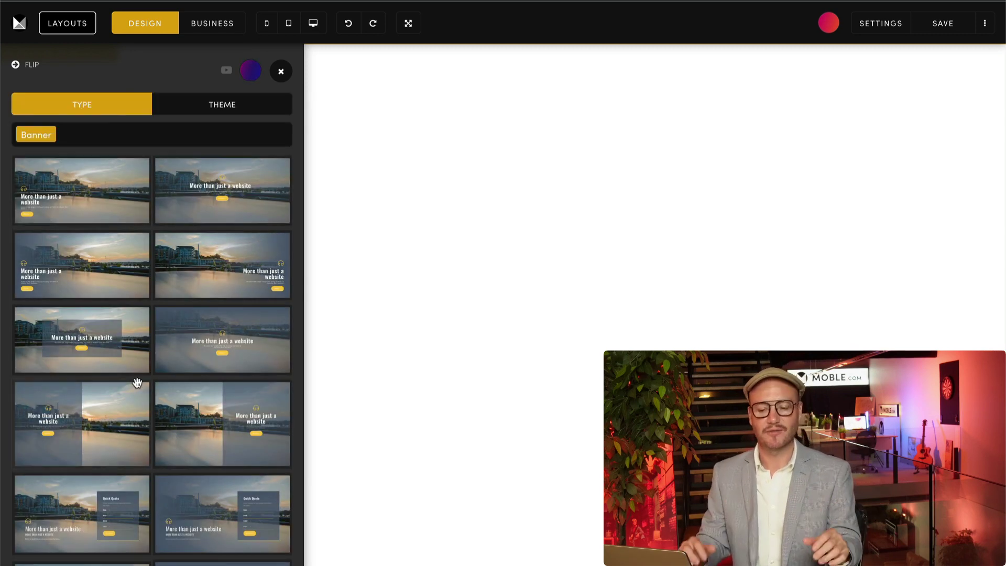
pyautogui.click(68, 137)
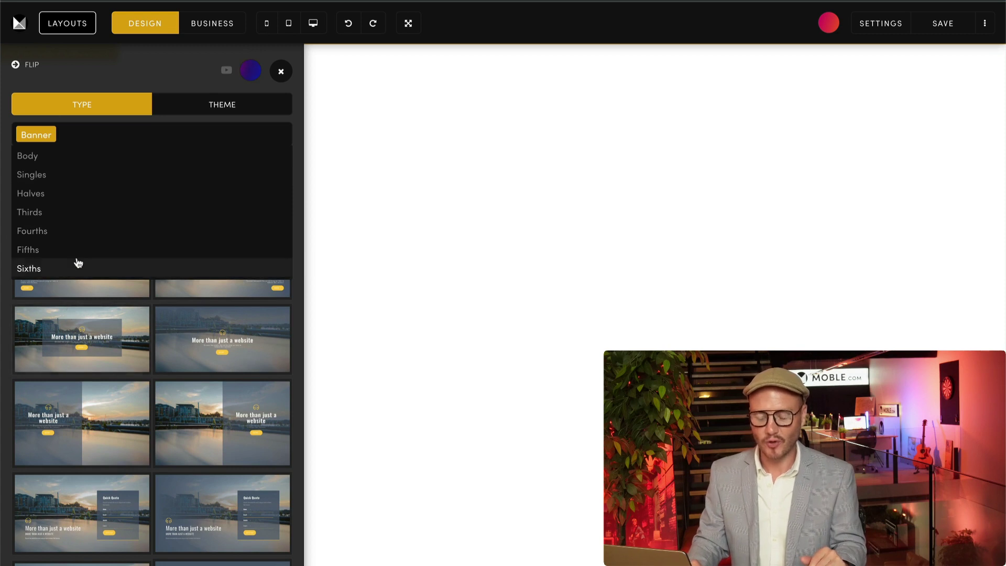
pyautogui.scroll(-10, 78, 263)
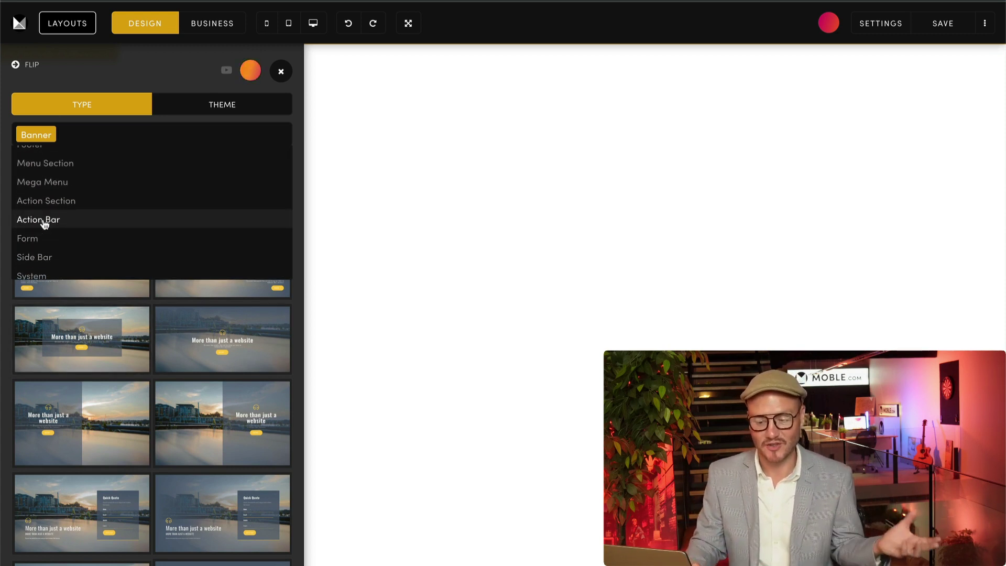
pyautogui.click(299, 126)
pyautogui.click(241, 109)
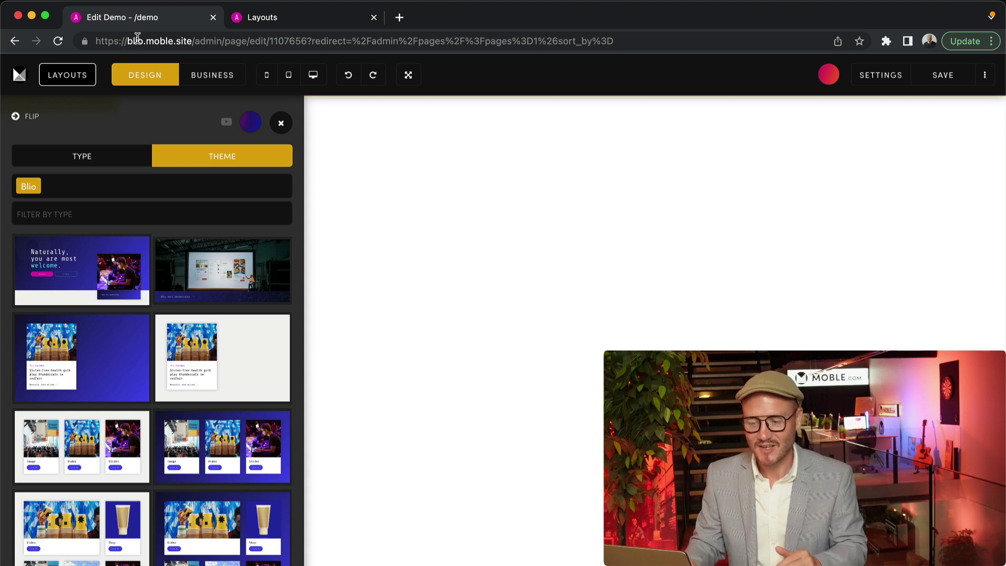
# Step: Compare the site's subdomain with the selected Blio theme and look through the list of other available themes
pyautogui.doubleClick(136, 41)
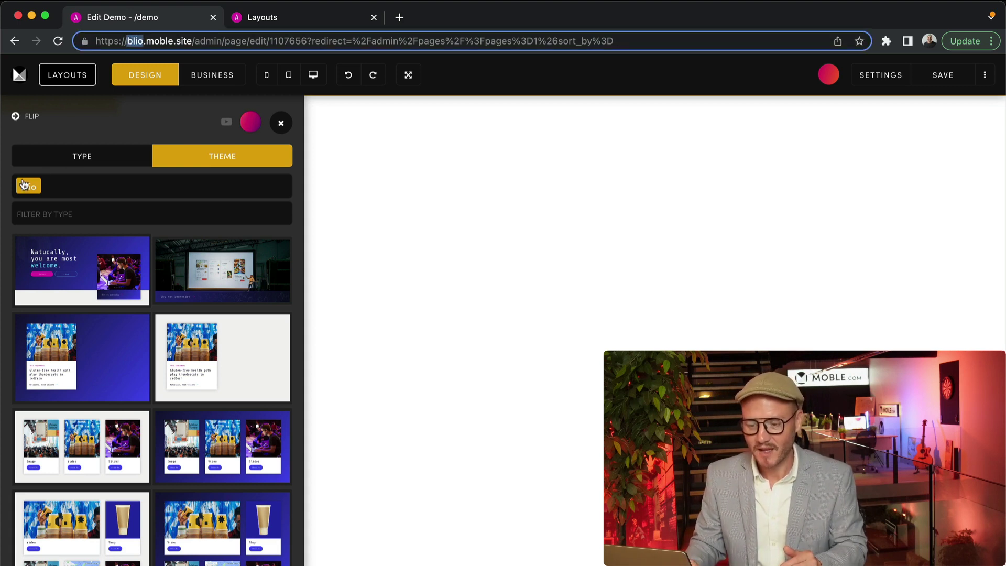
pyautogui.click(21, 184)
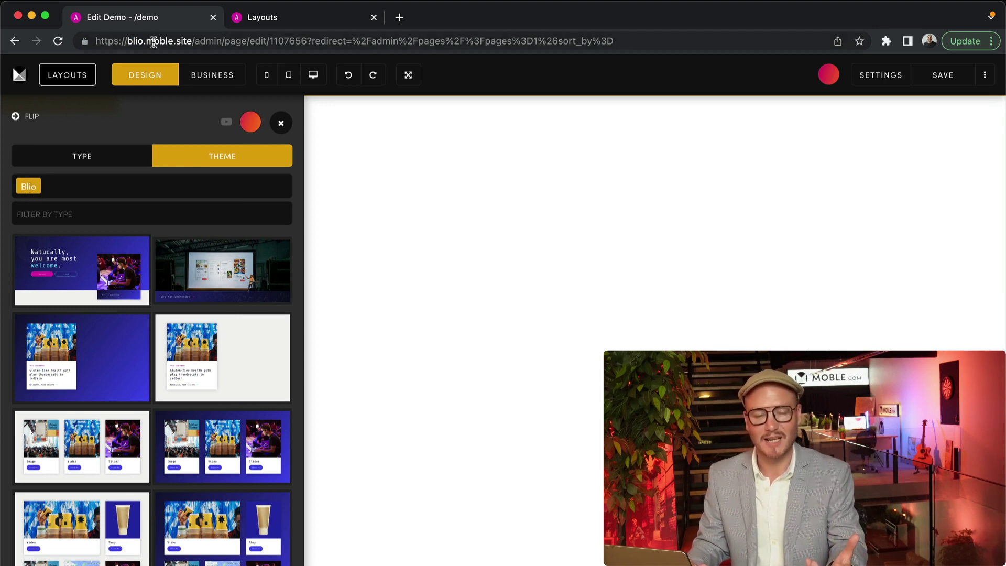
pyautogui.press('ctrl+super+f')
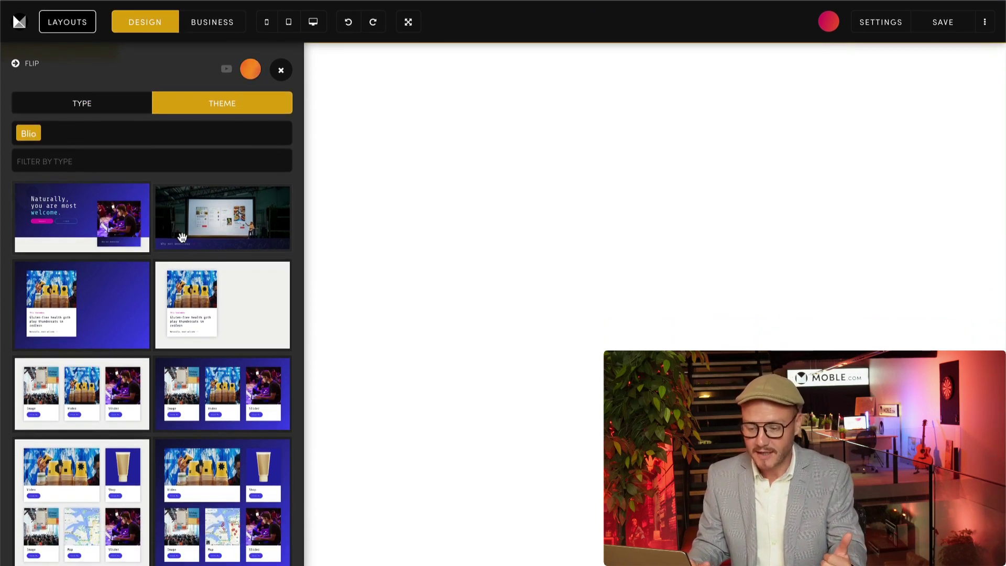
pyautogui.click(105, 136)
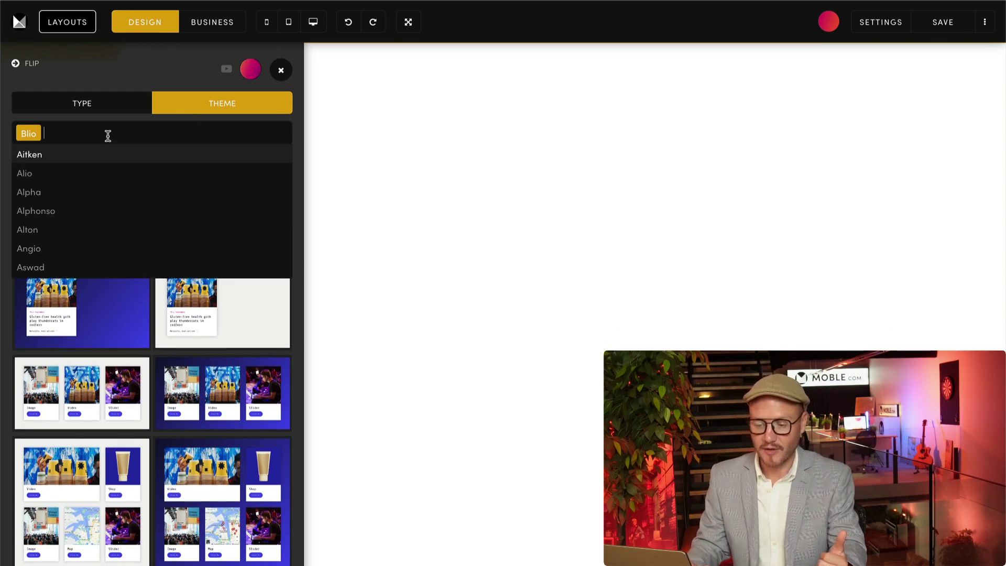
pyautogui.scroll(-10, 65, 225)
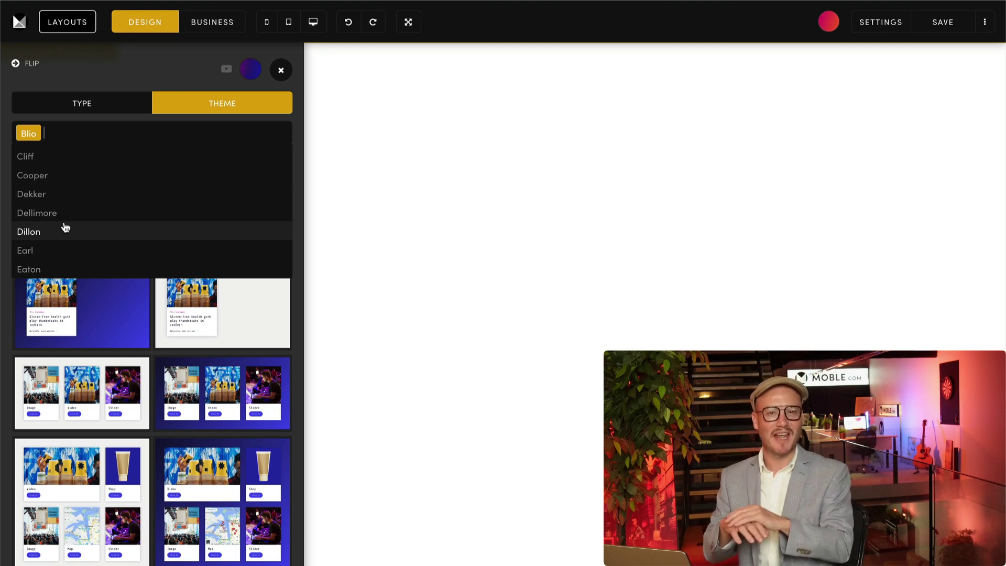
pyautogui.click(7, 140)
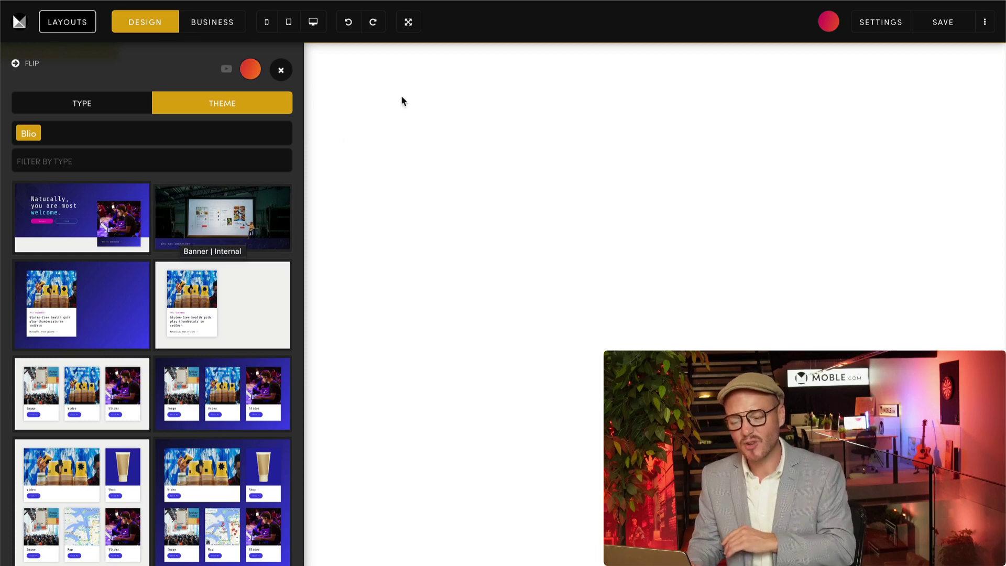
# Step: Add the Blio theme's "Banner | Internal" layout to the empty page and close the layout library
pyautogui.click(220, 196)
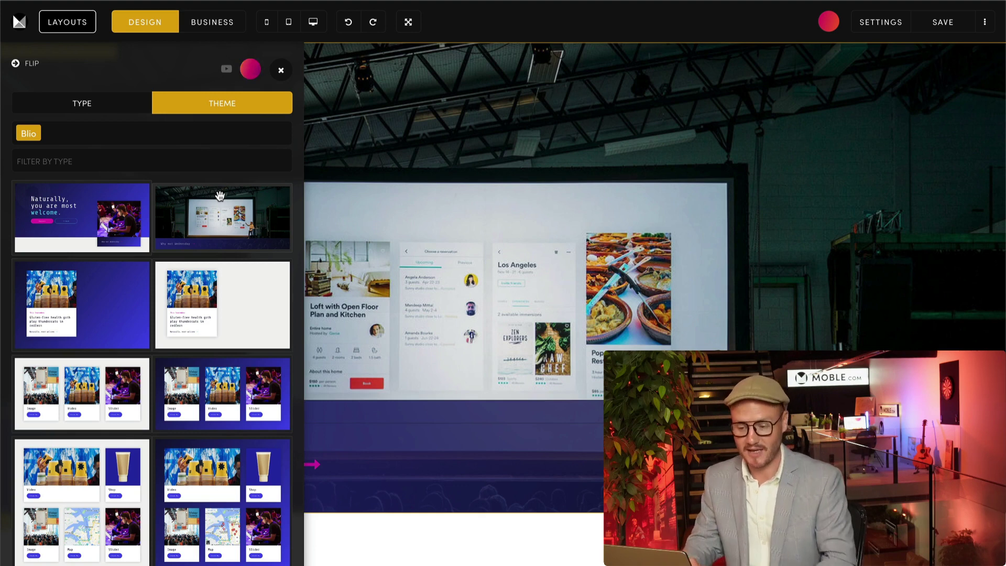
pyautogui.click(286, 66)
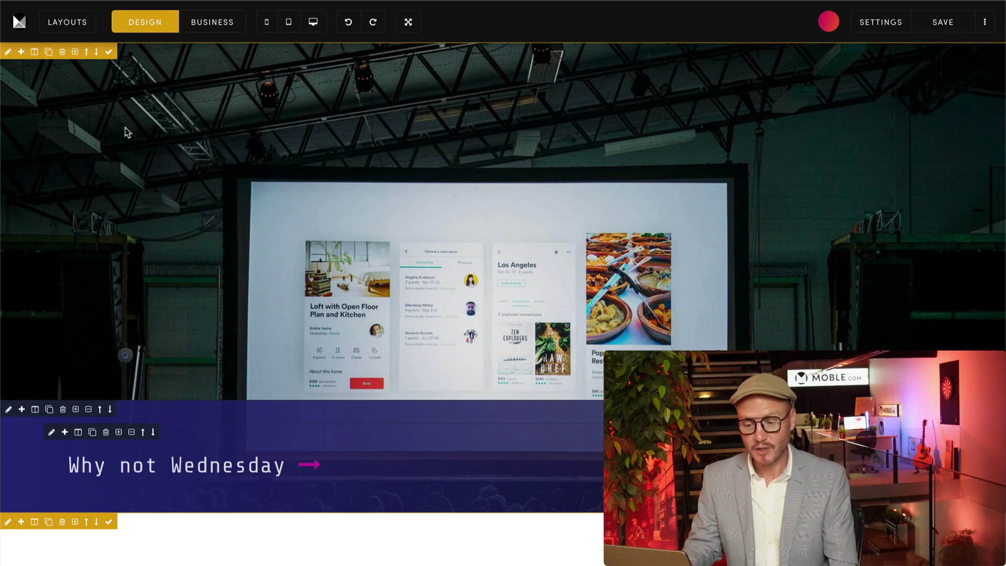
# Step: Switch to Business mode and replace the banner's background image with the existing library image Image-3
pyautogui.click(210, 27)
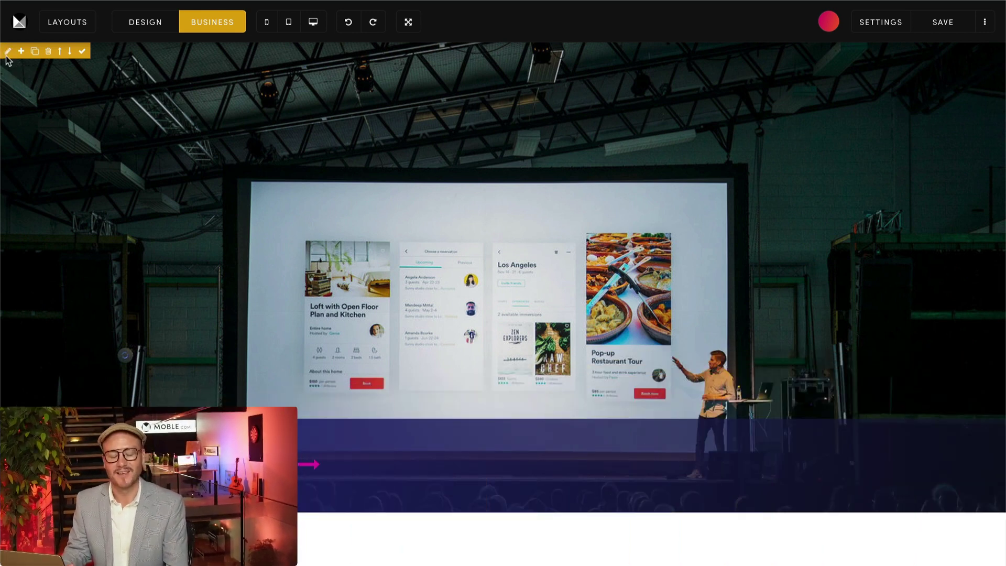
pyautogui.click(8, 52)
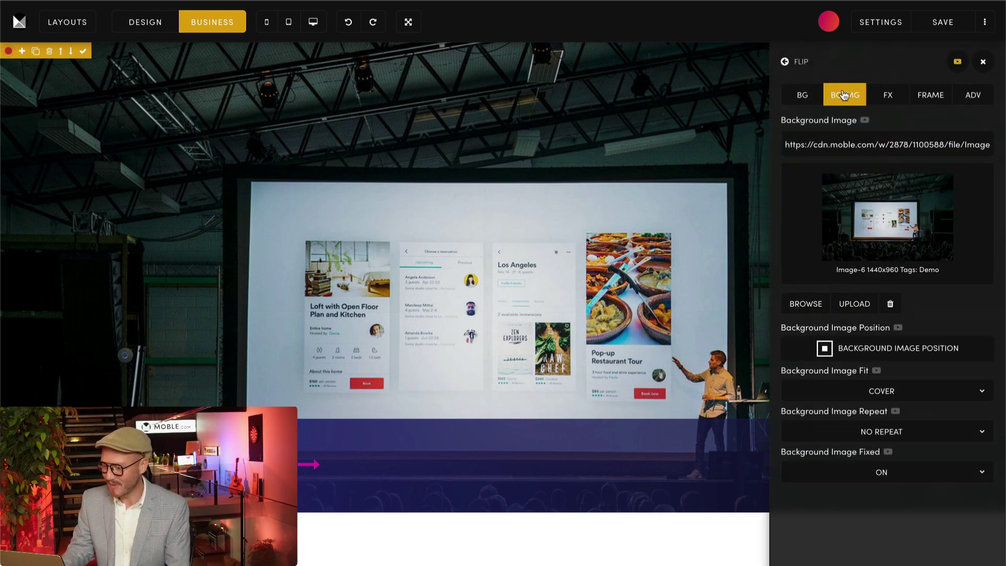
pyautogui.click(811, 305)
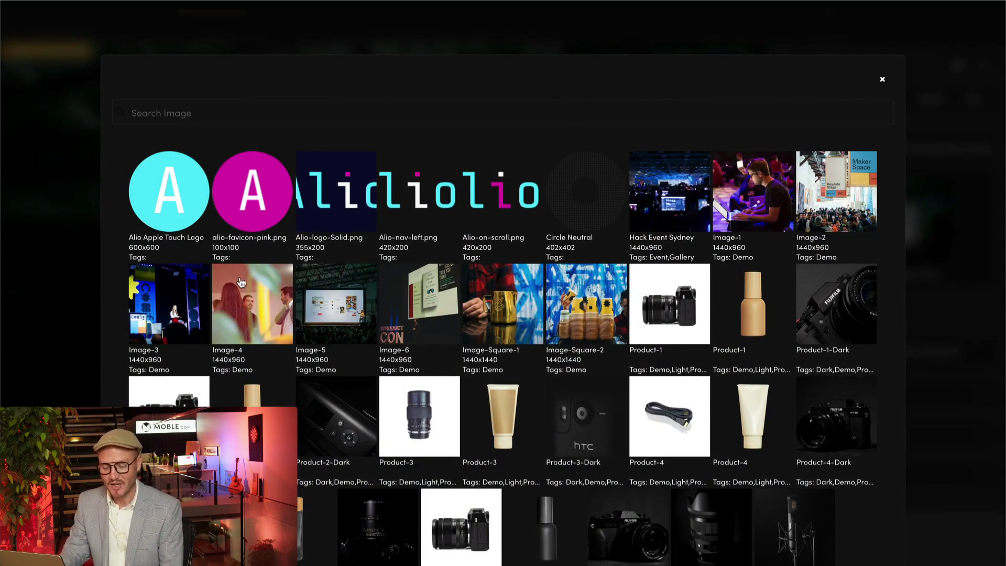
pyautogui.click(191, 288)
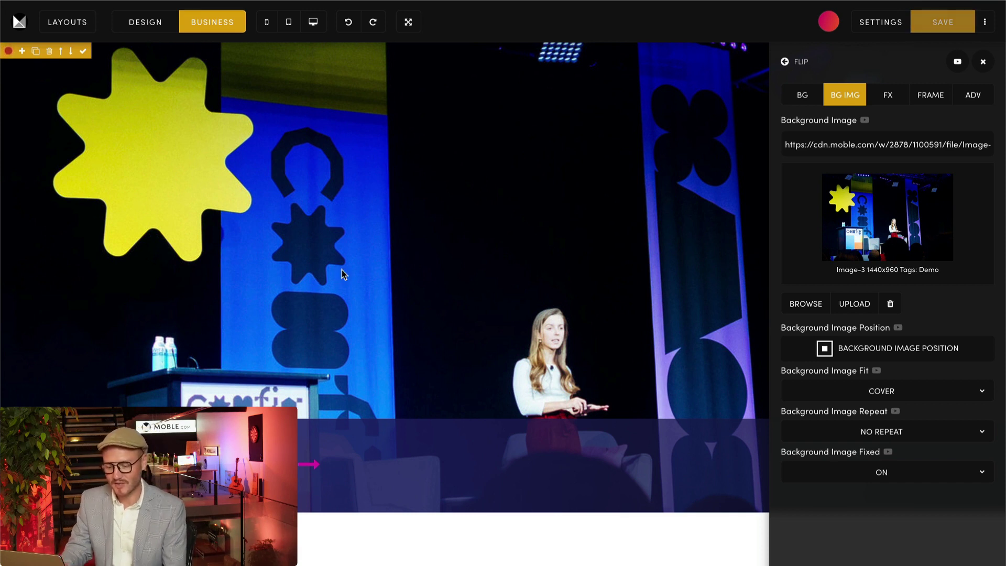
pyautogui.click(856, 305)
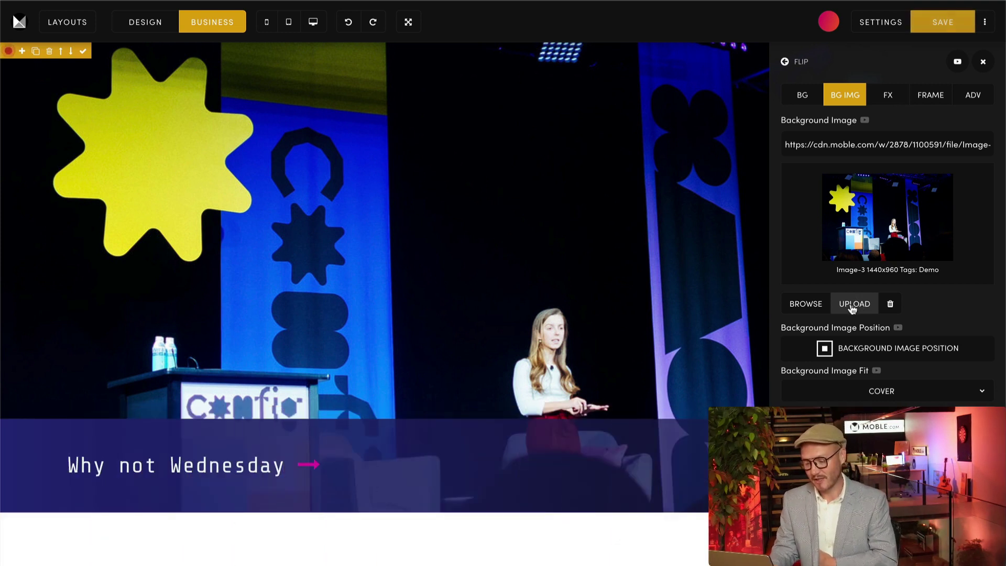
# Step: Replace the banner title "Why not Wednesday" with "Category Name", keeping the arrow
pyautogui.click(281, 466)
pyautogui.moveTo(281, 467); pyautogui.dragTo(168, 387)
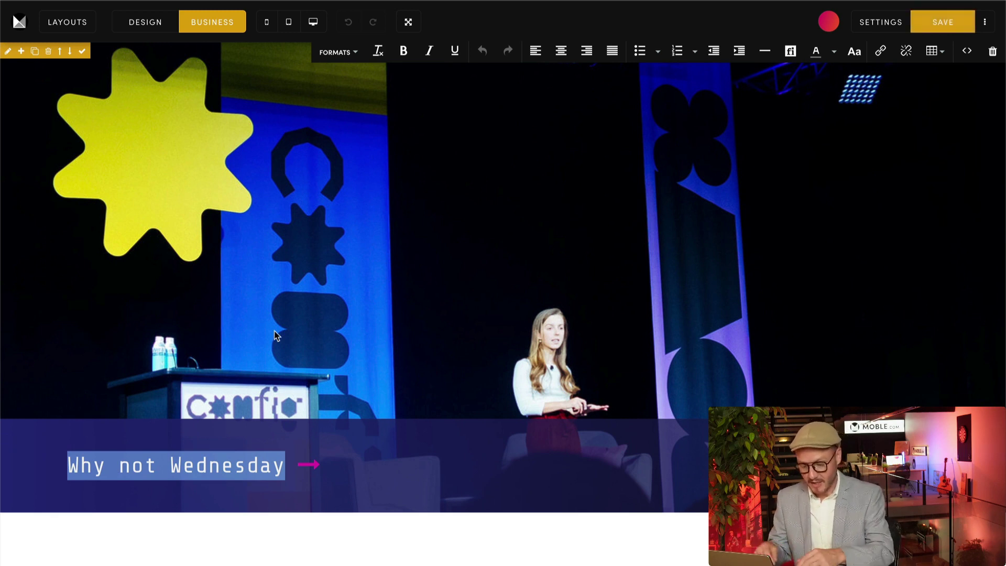
pyautogui.write('Category Name')
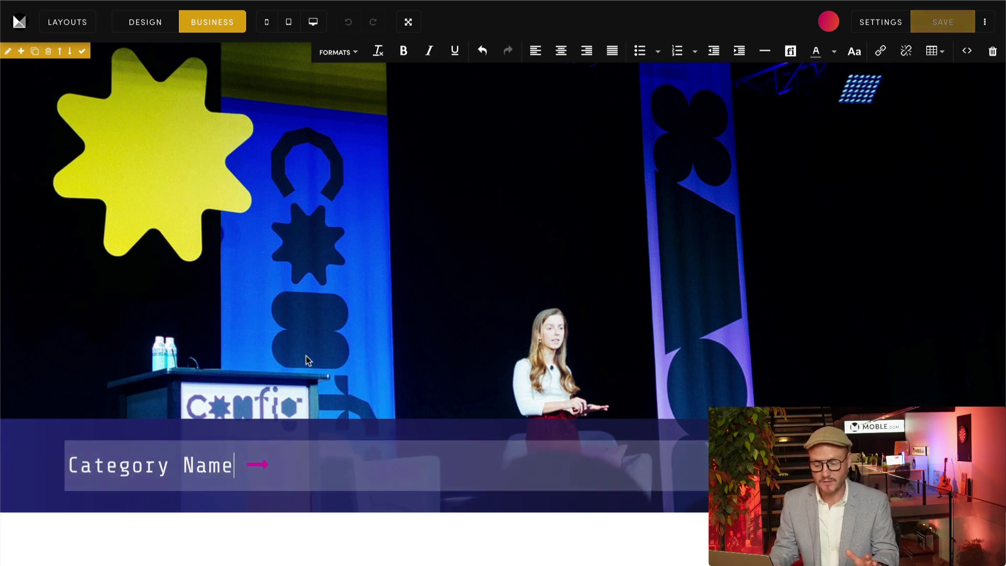
# Step: Format the whole "Category Name" banner title, including the arrow, as Heading 1 in Style 3
pyautogui.tripleClick(232, 473)
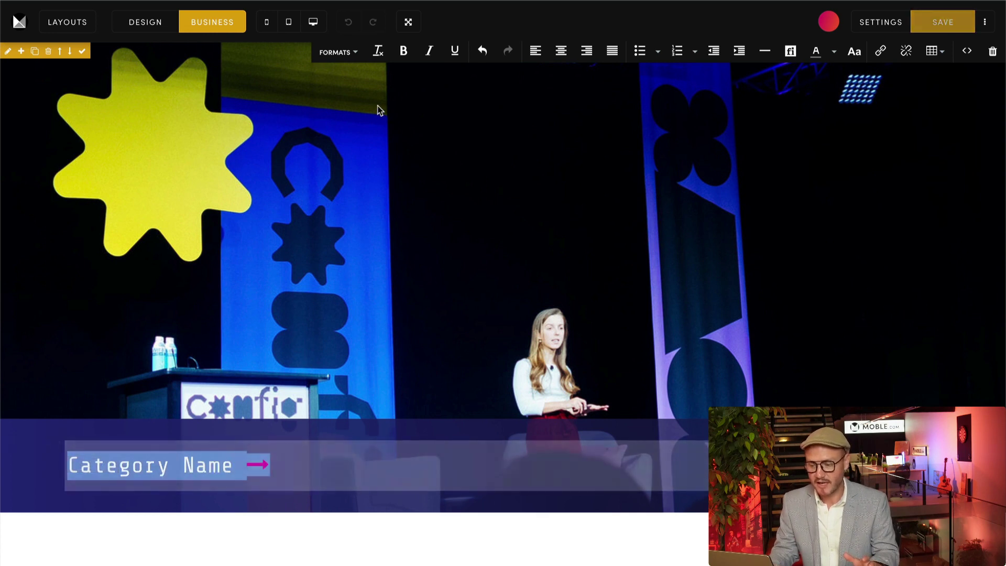
pyautogui.click(353, 54)
pyautogui.moveTo(344, 85)
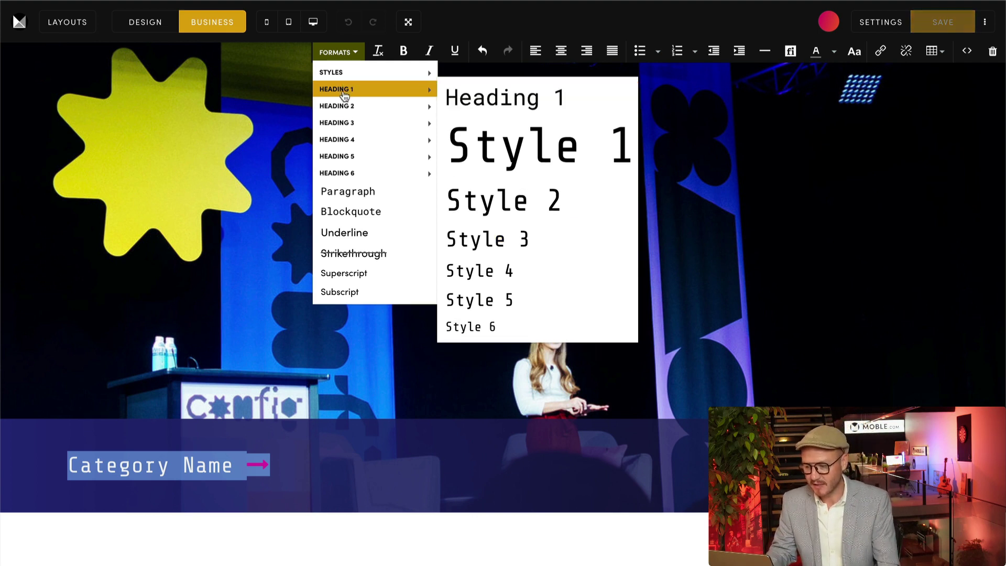
pyautogui.moveTo(350, 121)
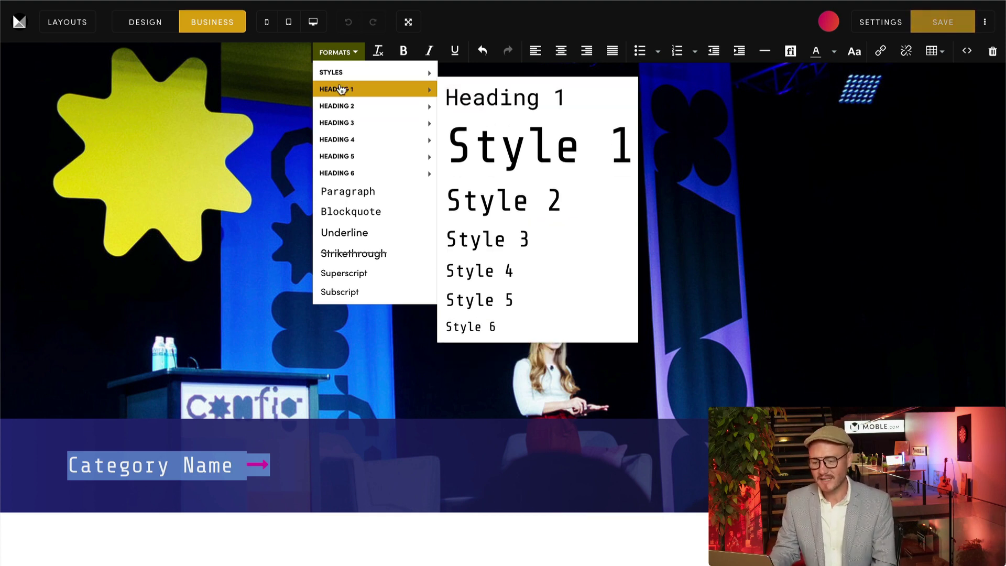
pyautogui.click(502, 233)
# Step: Try the banner title as Heading 1 in Style 1
pyautogui.click(348, 52)
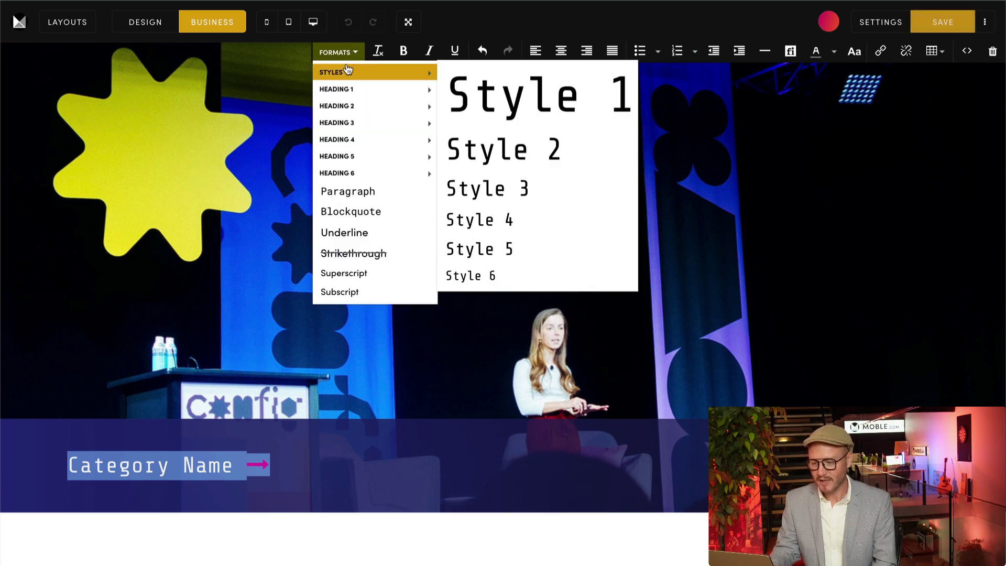
pyautogui.moveTo(335, 90)
pyautogui.click(547, 145)
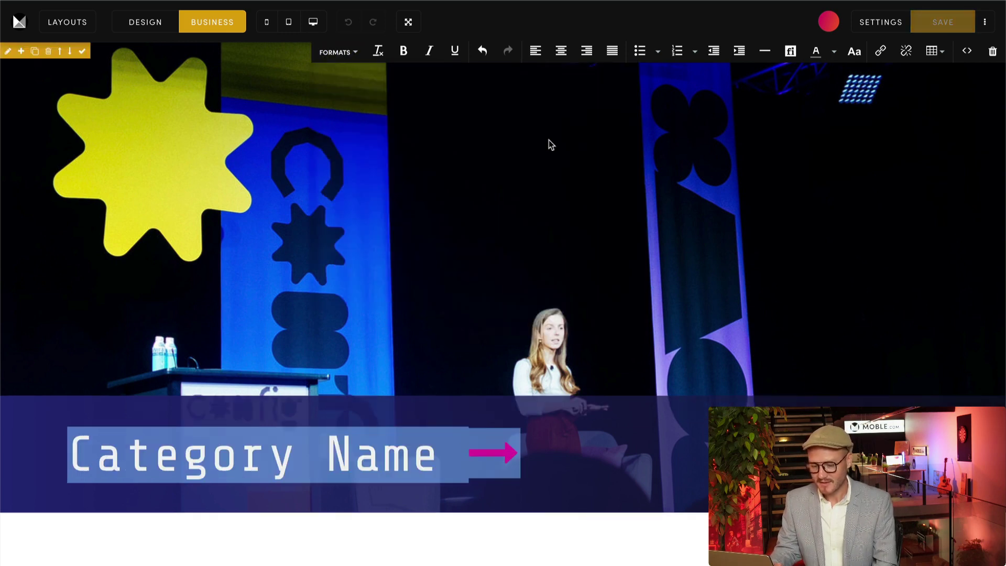
# Step: Set the banner title back to Heading 1 in Style 3 and finish editing the text
pyautogui.click(339, 51)
pyautogui.moveTo(346, 88)
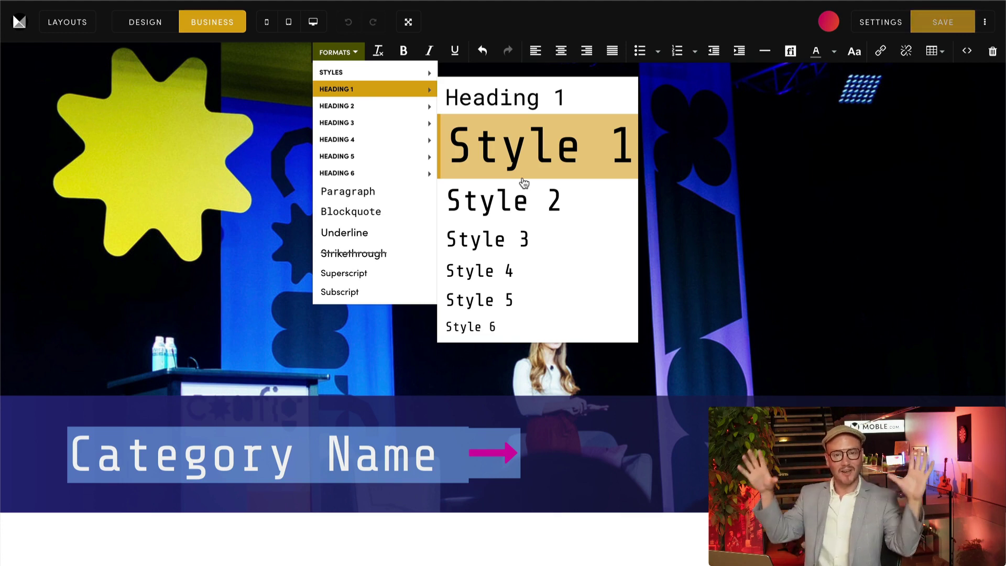
pyautogui.moveTo(355, 178)
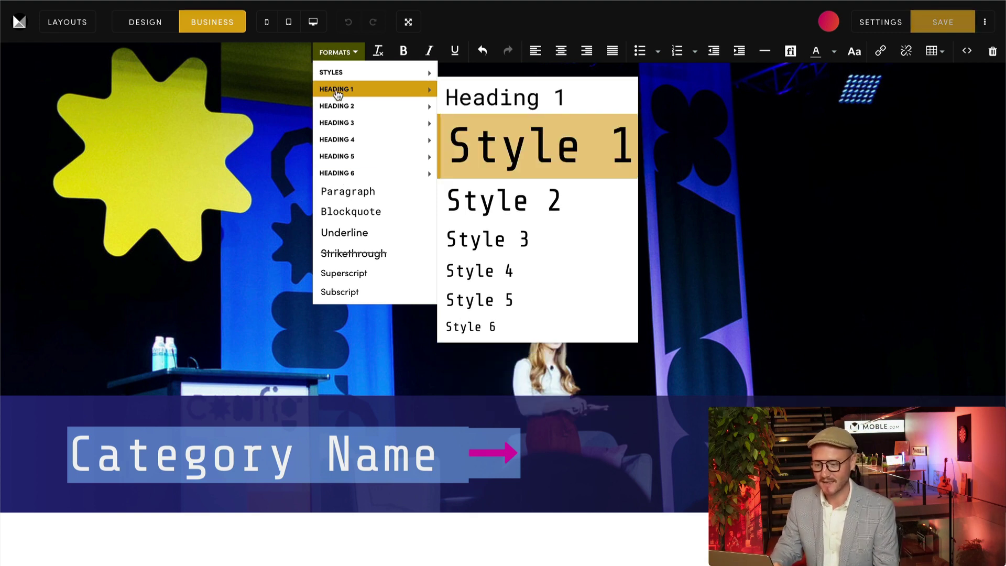
pyautogui.click(490, 238)
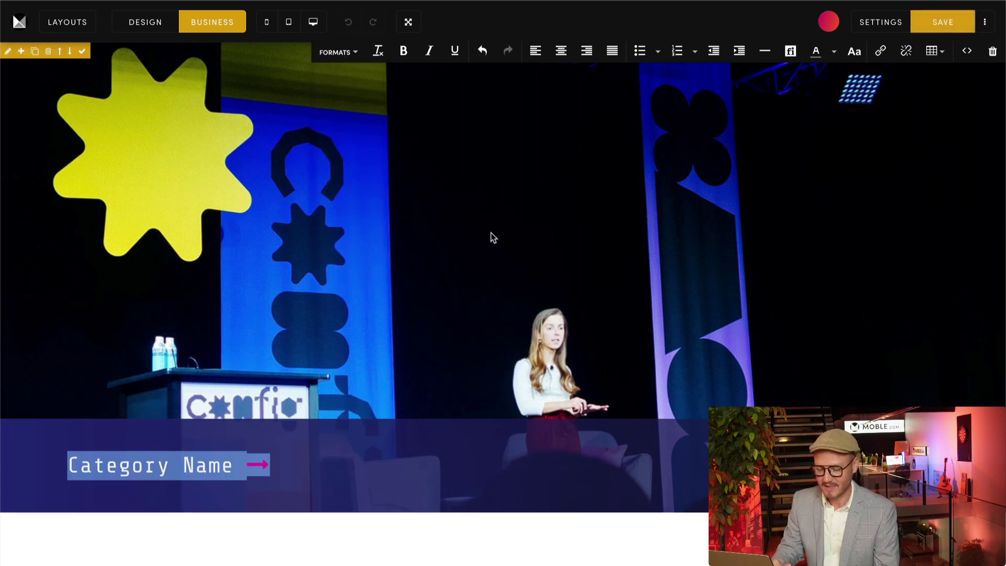
pyautogui.click(329, 534)
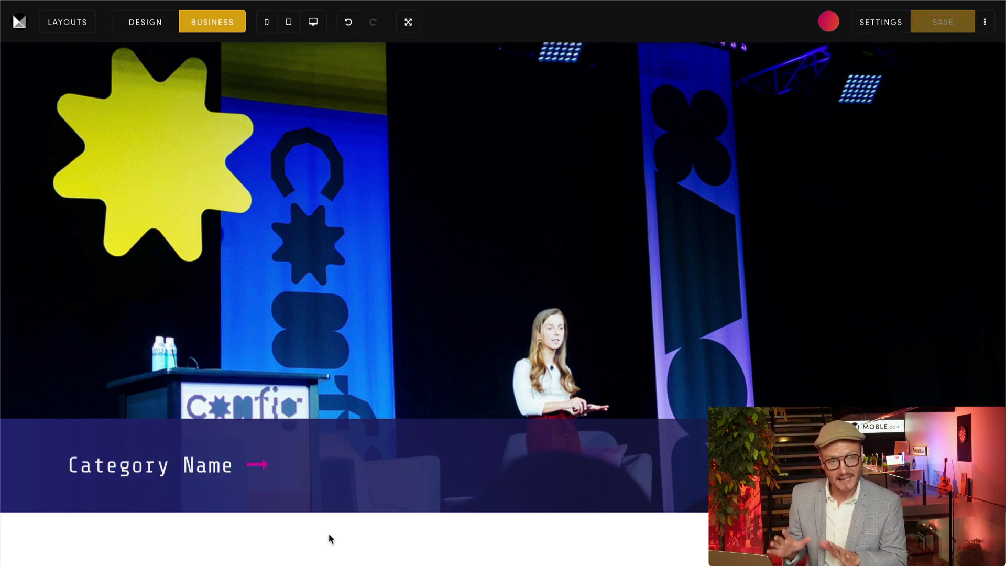
# Step: Add the dark General Category layout with the CAMERAS heading from the Blio theme beneath the Category Name banner
pyautogui.click(73, 23)
pyautogui.scroll(-6, 141, 348)
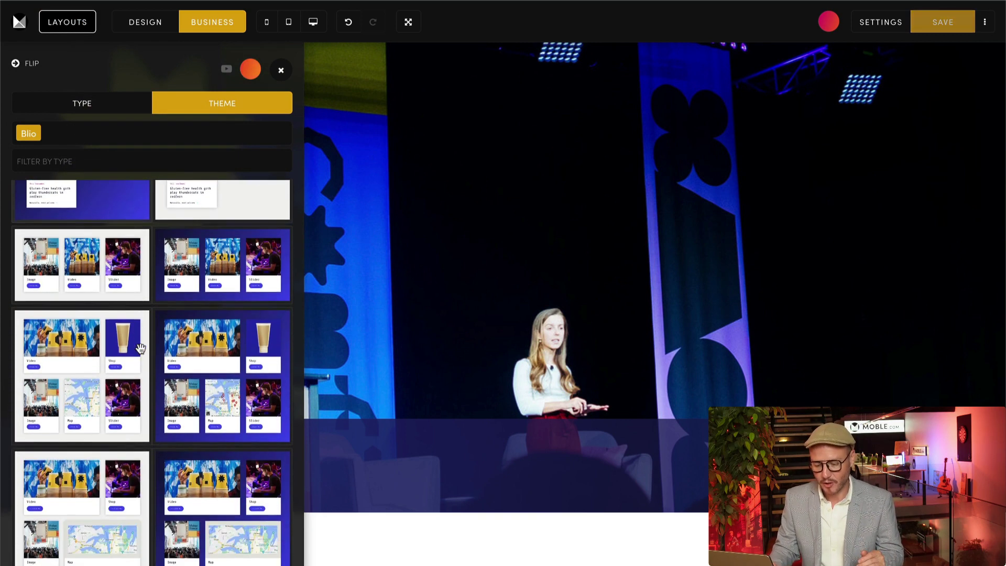
pyautogui.scroll(-10, 141, 348)
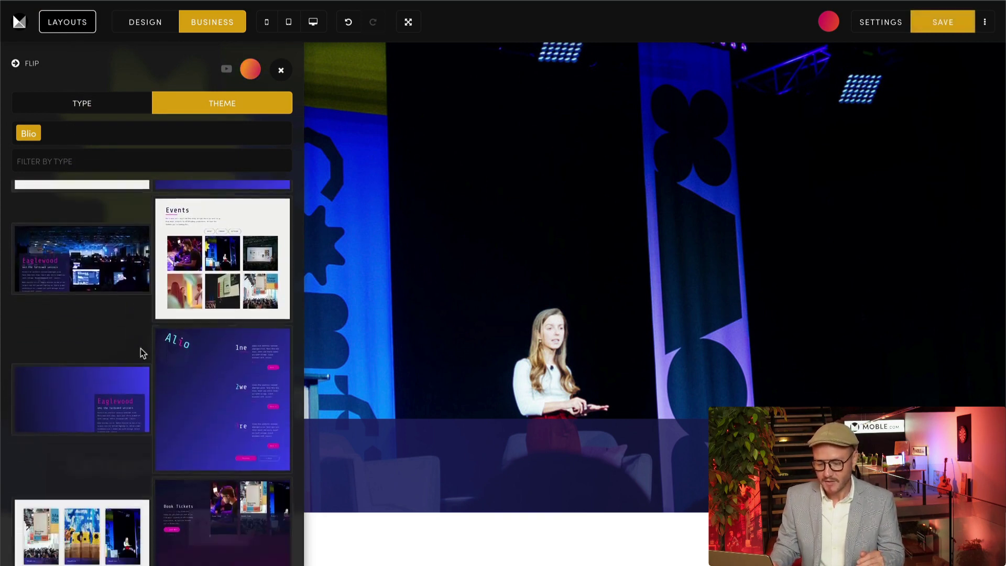
pyautogui.scroll(-5, 141, 348)
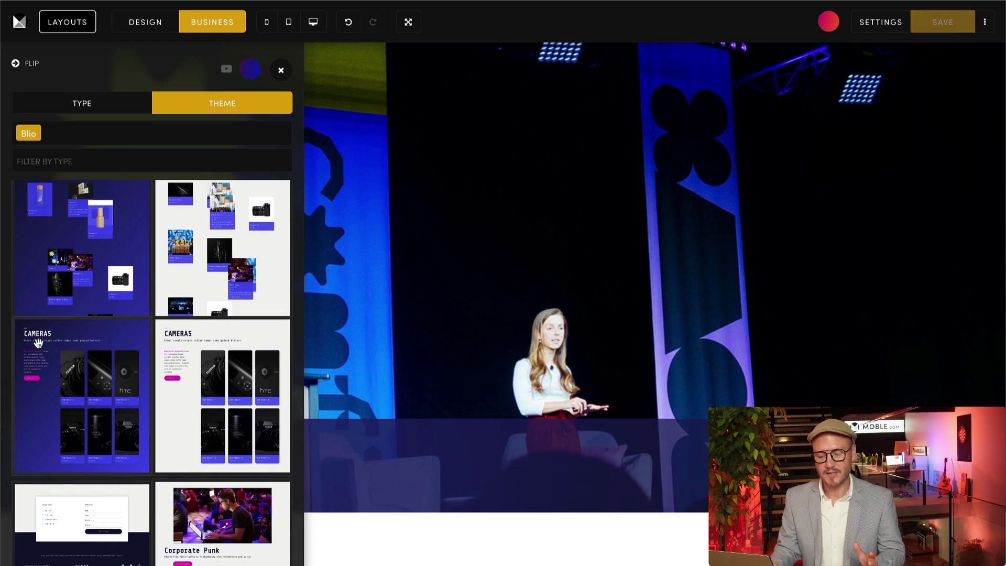
pyautogui.click(15, 65)
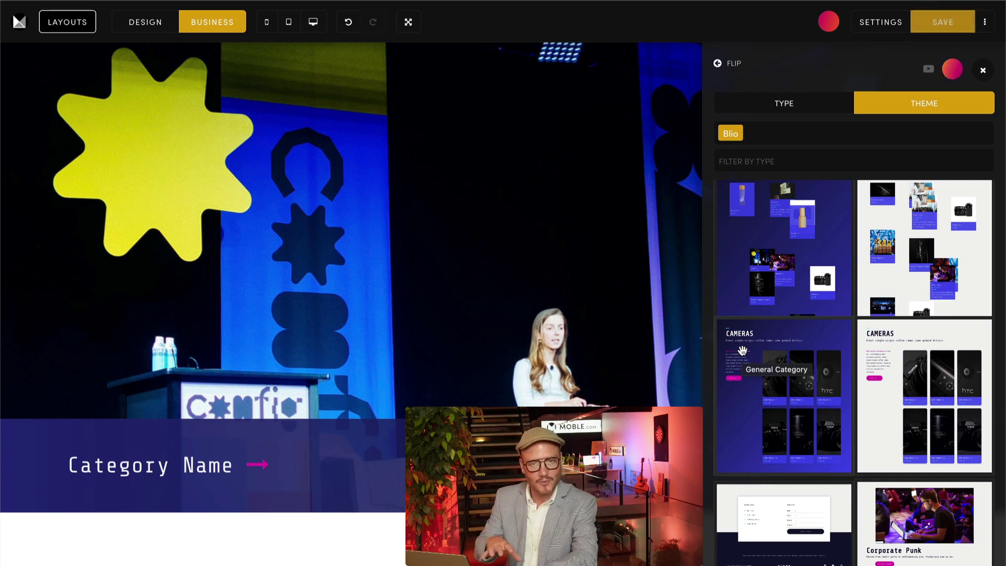
pyautogui.click(742, 350)
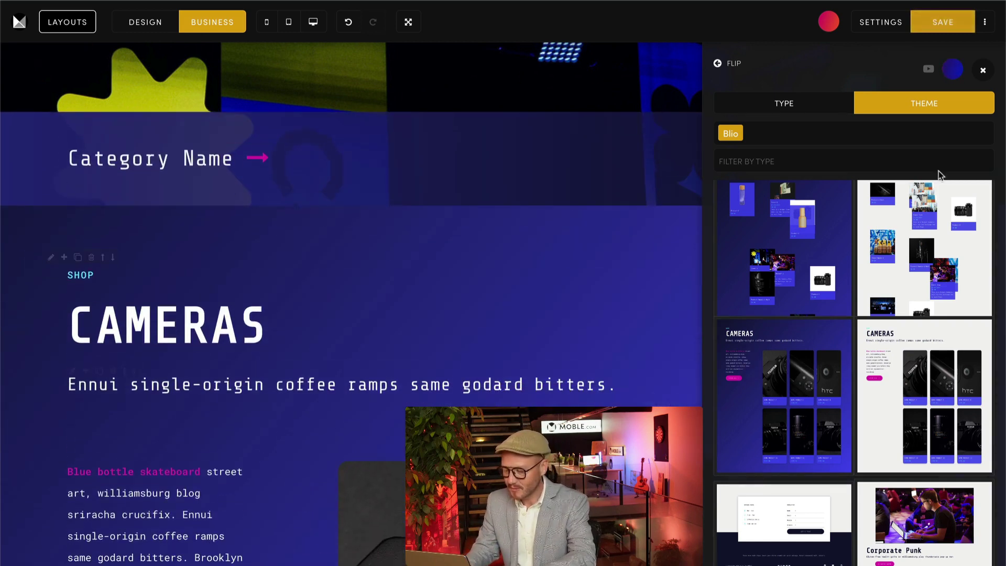
pyautogui.click(983, 69)
# Step: Examine the heading levels and styles offered for the CAMERAS title, its tagline and the SHOP label
pyautogui.scroll(-2, 501, 341)
pyautogui.scroll(-1, 501, 342)
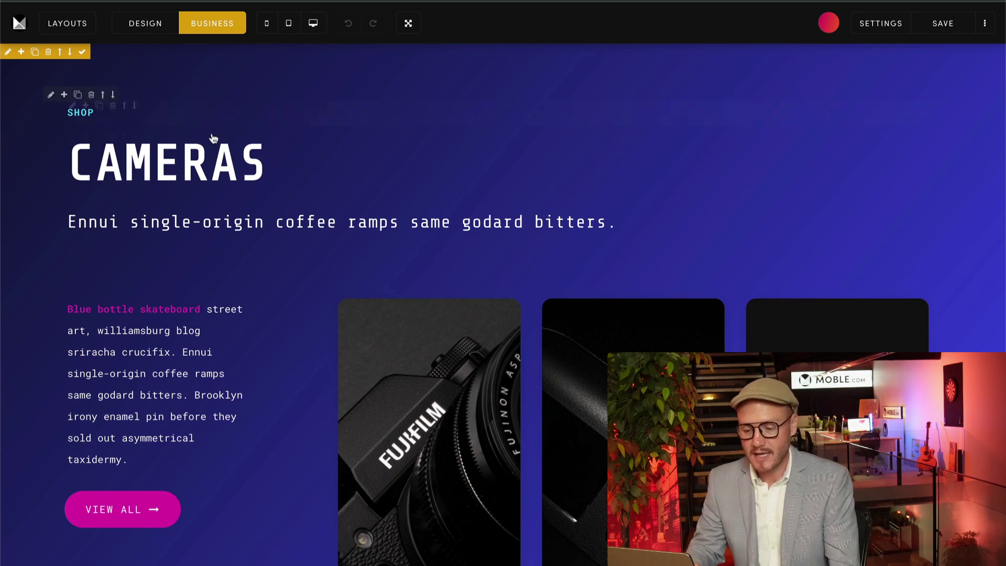
pyautogui.click(246, 159)
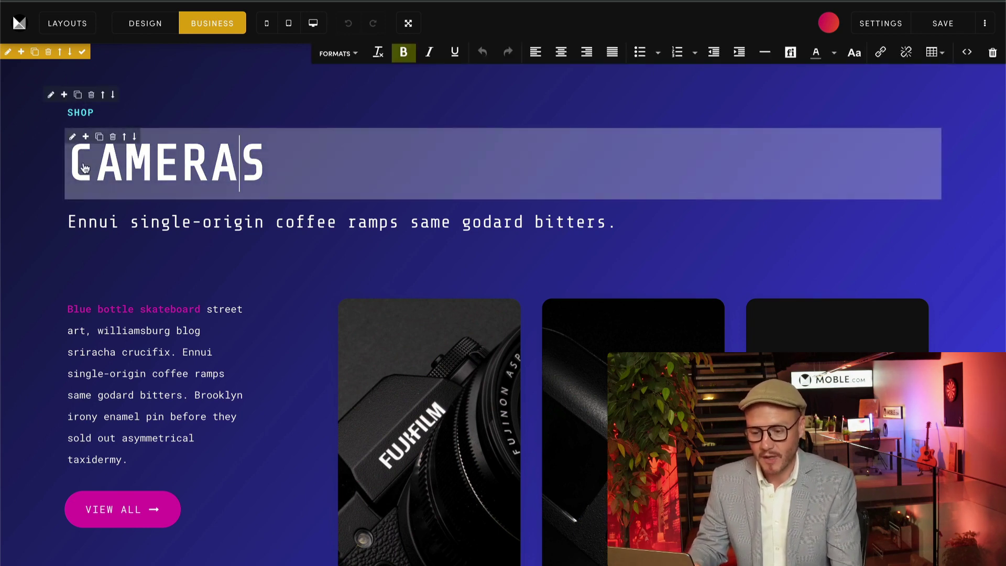
pyautogui.click(341, 54)
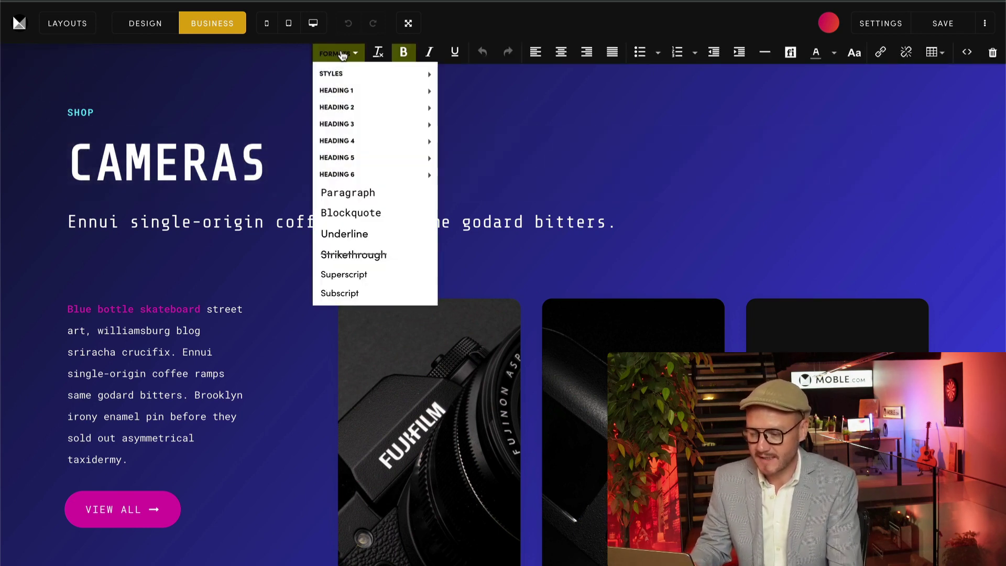
pyautogui.moveTo(340, 107)
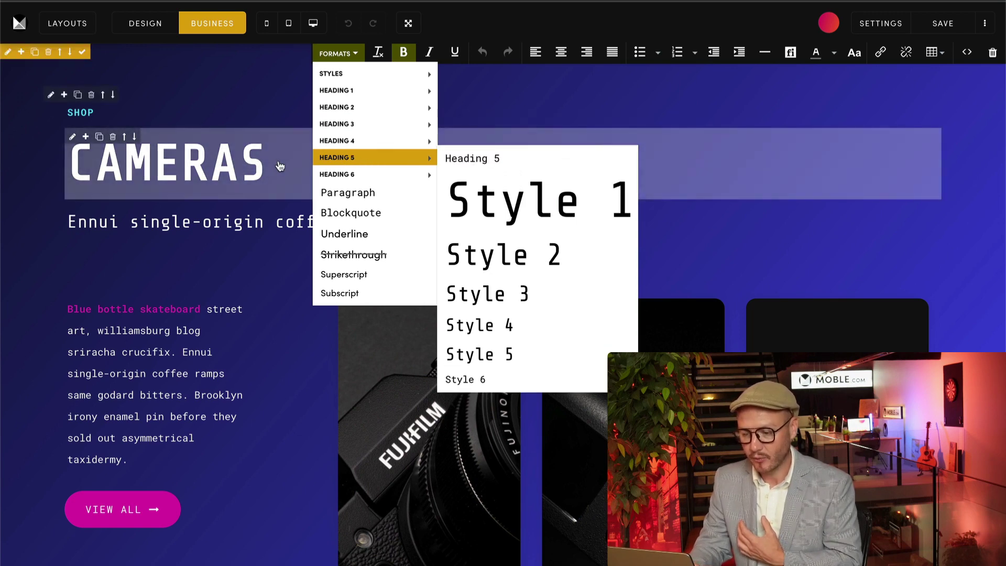
pyautogui.click(239, 165)
pyautogui.click(336, 53)
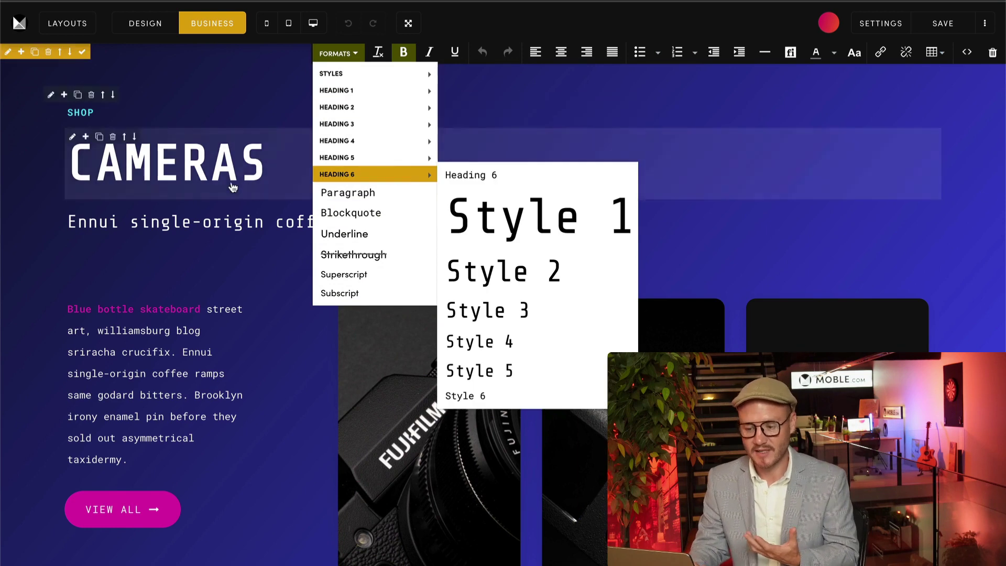
pyautogui.click(230, 236)
pyautogui.tripleClick(236, 227)
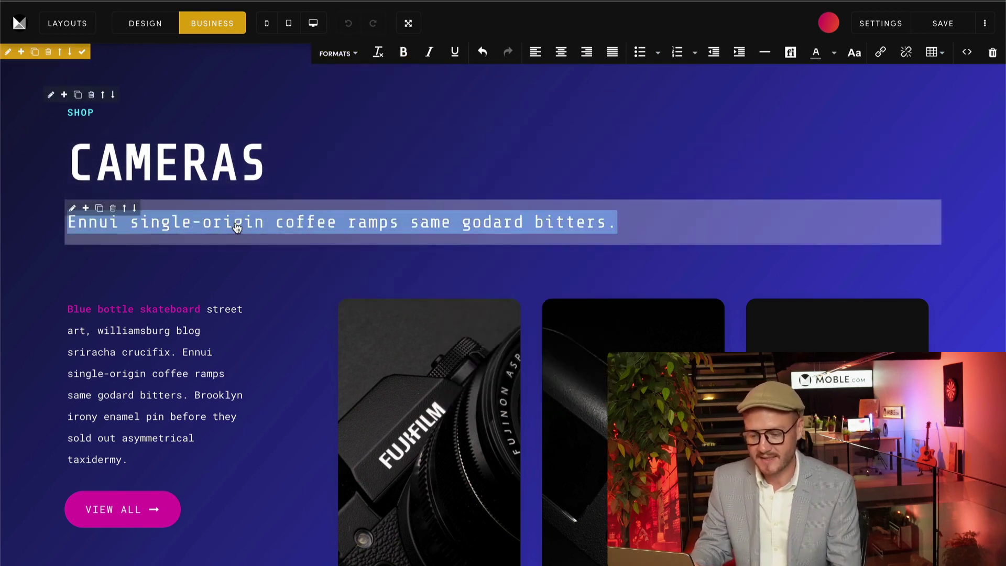
pyautogui.click(344, 55)
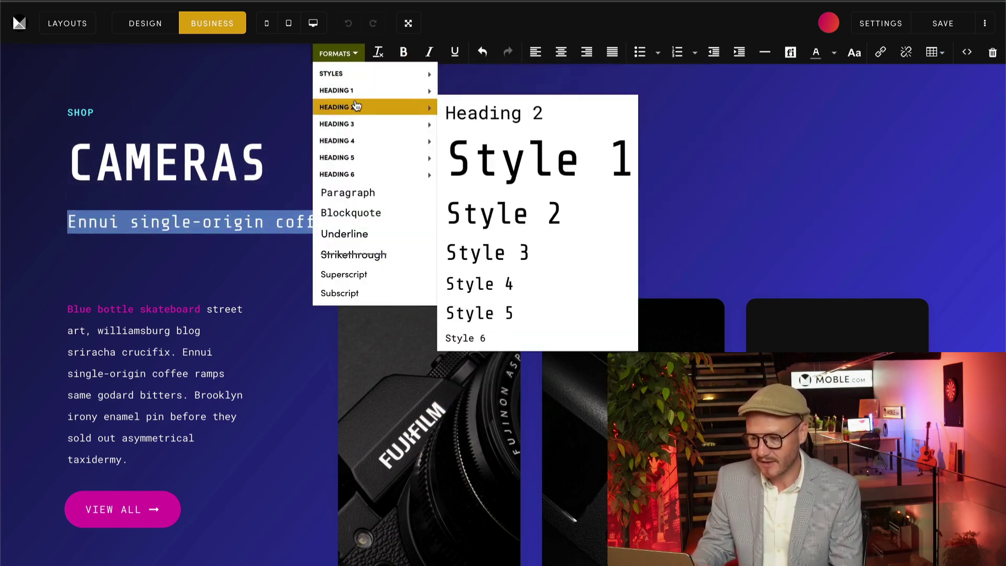
pyautogui.moveTo(353, 124)
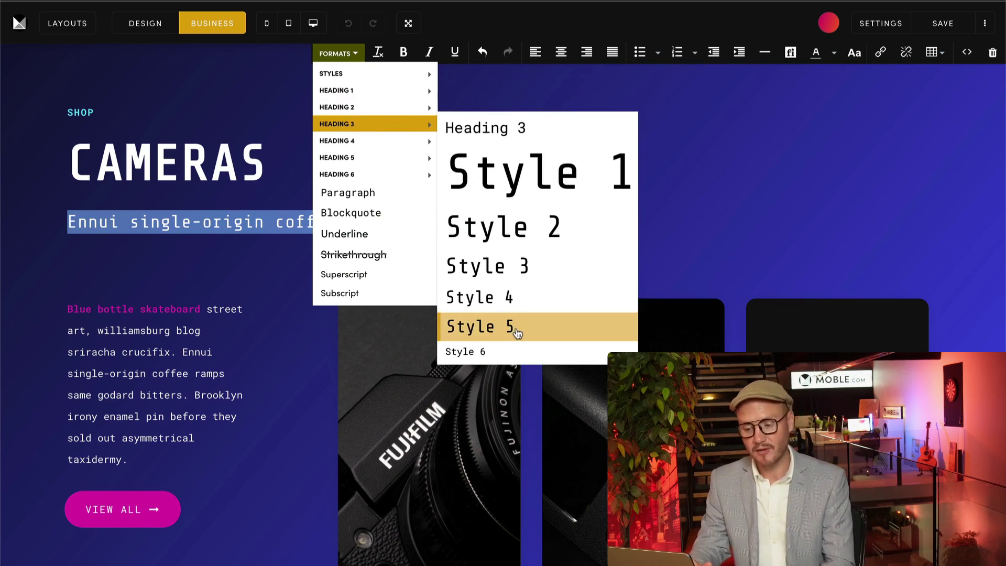
pyautogui.click(180, 118)
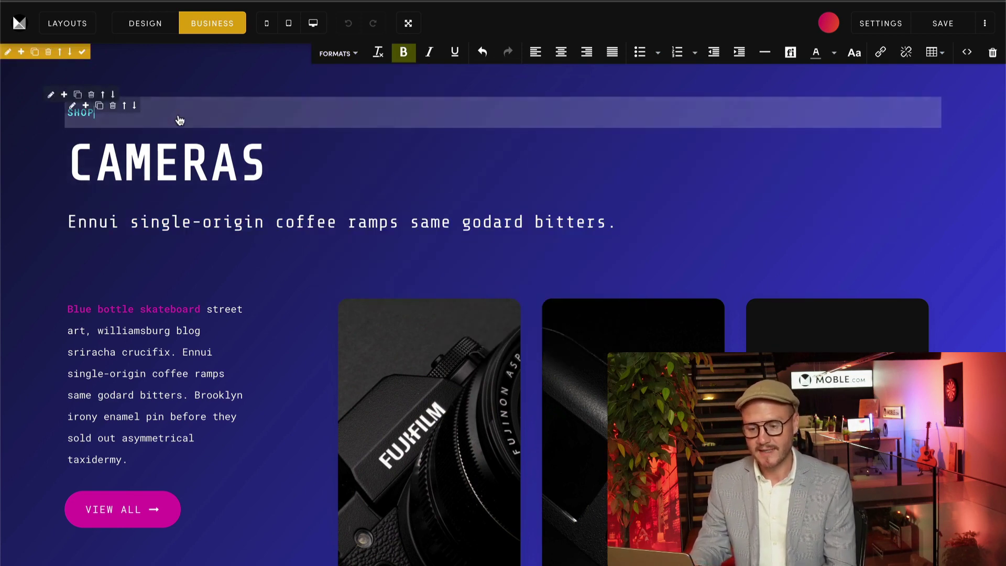
pyautogui.click(327, 56)
pyautogui.moveTo(347, 141)
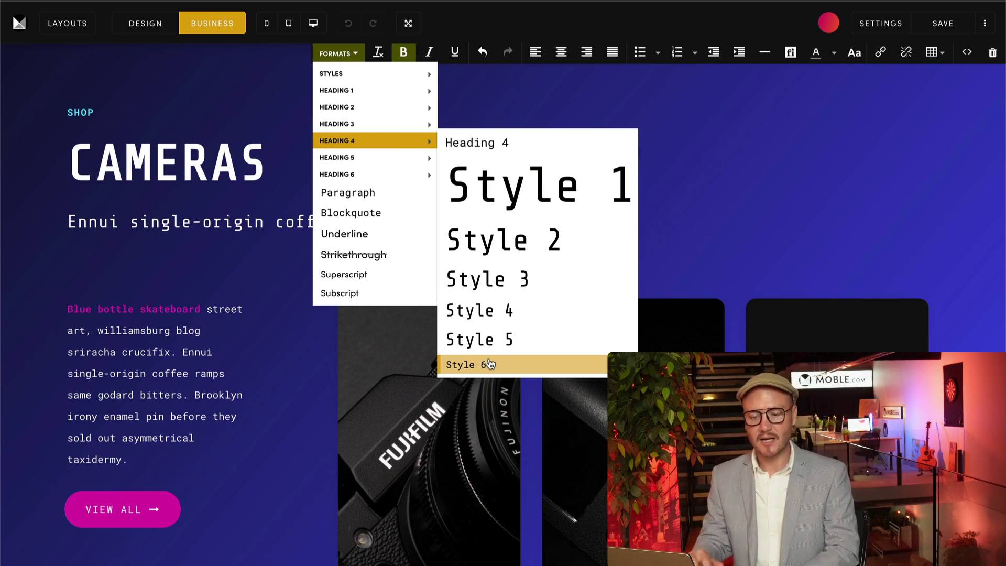
pyautogui.click(37, 134)
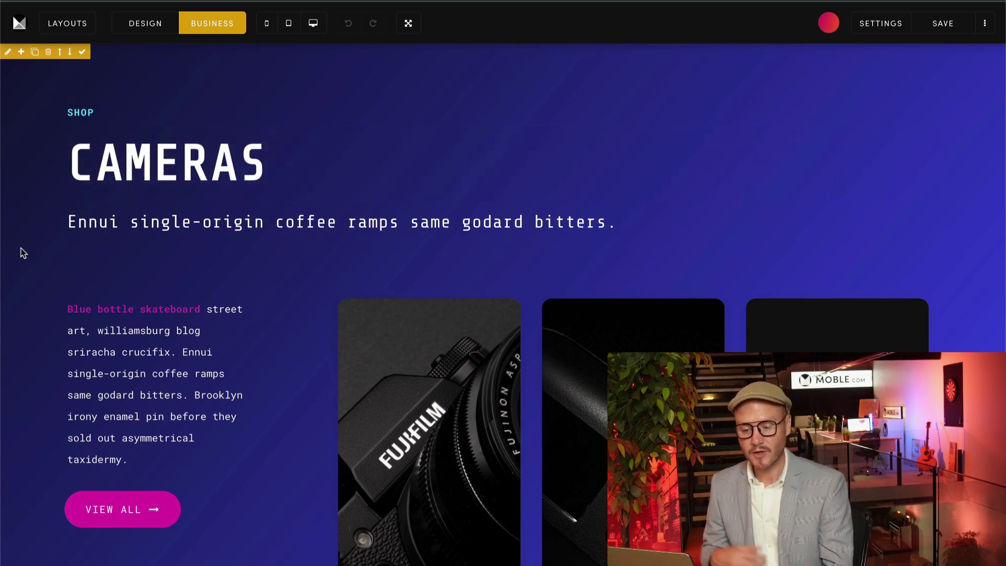
# Step: Examine the text colour swatches offered for the CAMERAS heading
pyautogui.tripleClick(170, 231)
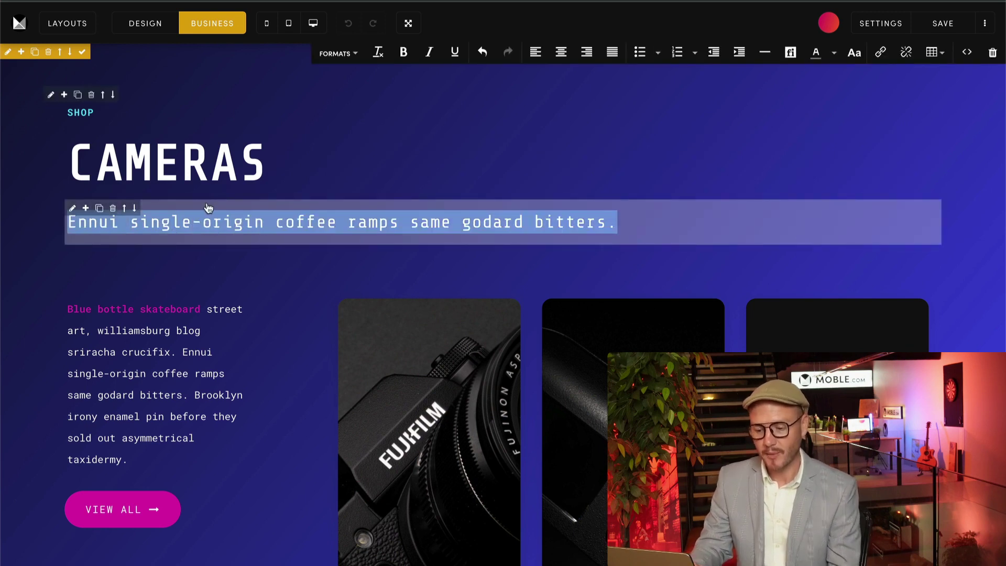
pyautogui.doubleClick(182, 178)
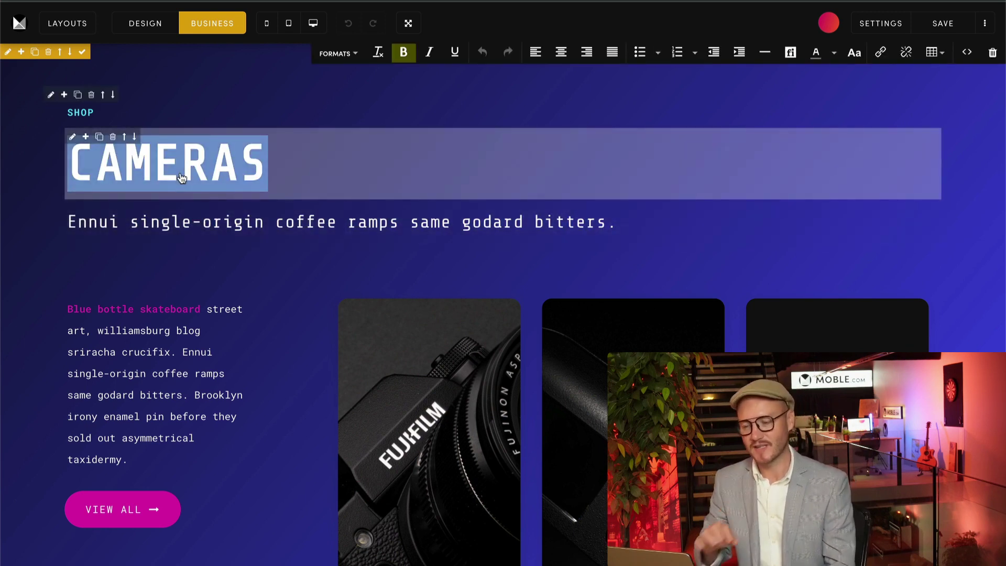
pyautogui.click(830, 56)
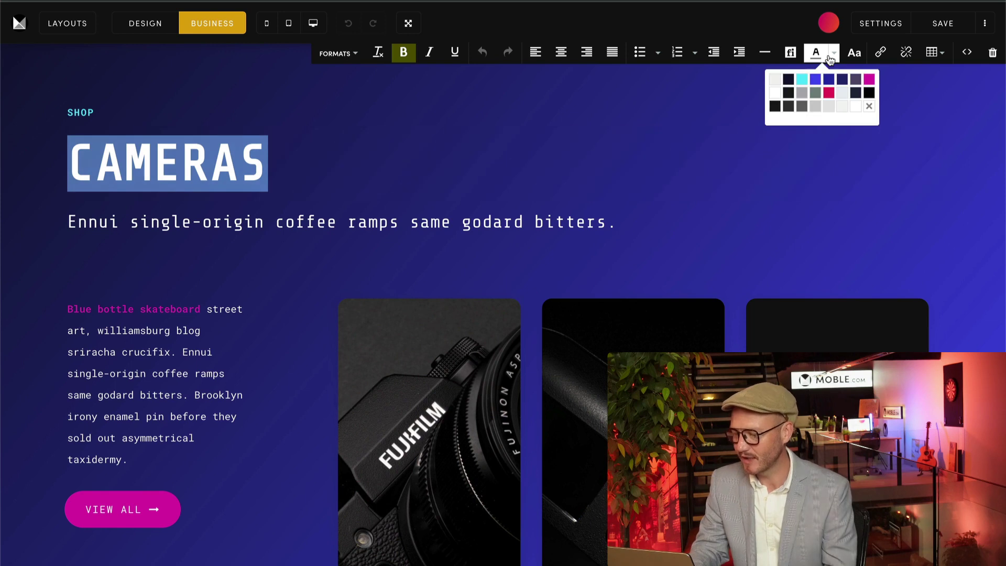
pyautogui.click(778, 94)
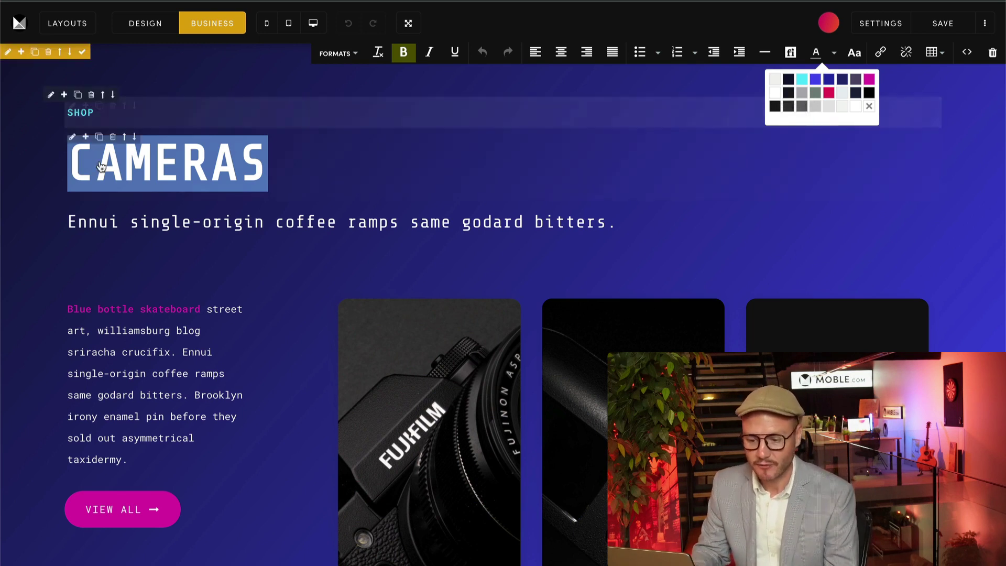
# Step: Set the tagline under the CAMERAS heading to the very light grey text colour and finish editing it
pyautogui.click(314, 223)
pyautogui.tripleClick(314, 223)
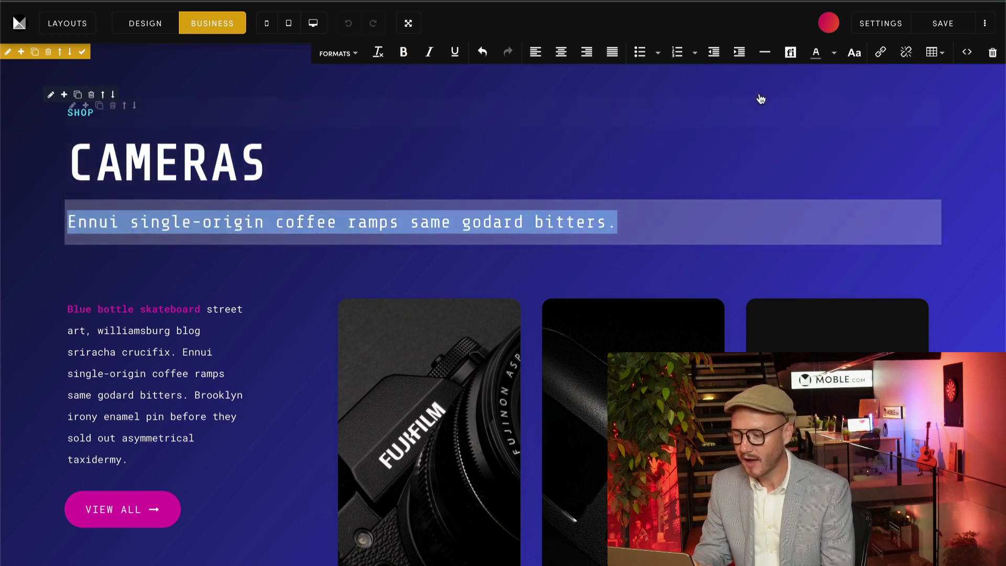
pyautogui.click(835, 54)
pyautogui.click(775, 80)
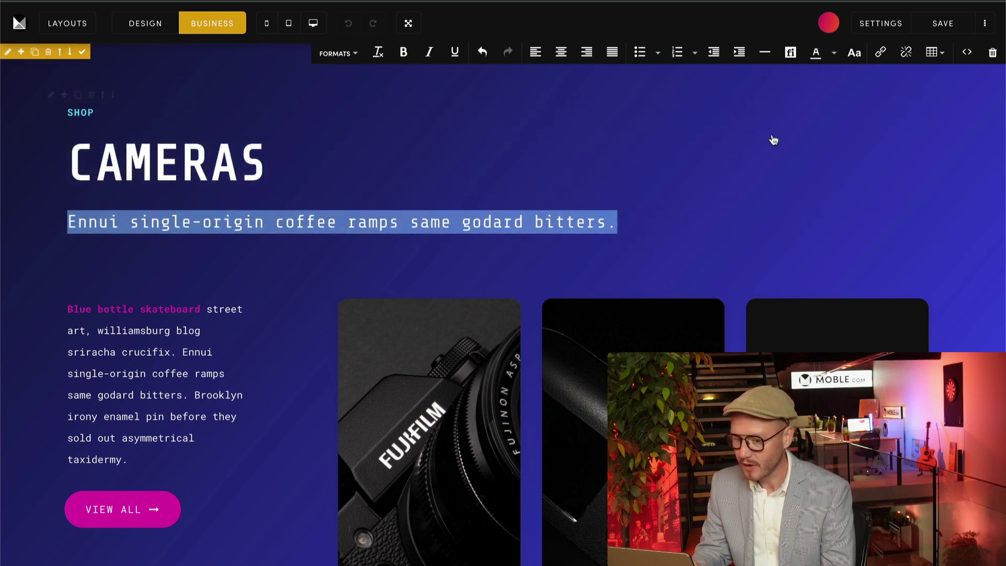
pyautogui.click(772, 142)
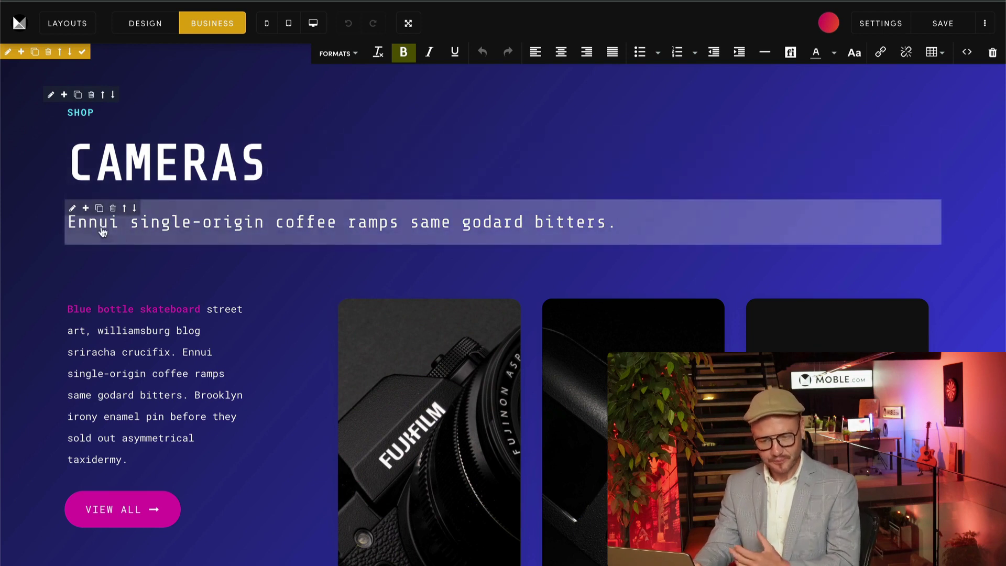
pyautogui.click(37, 226)
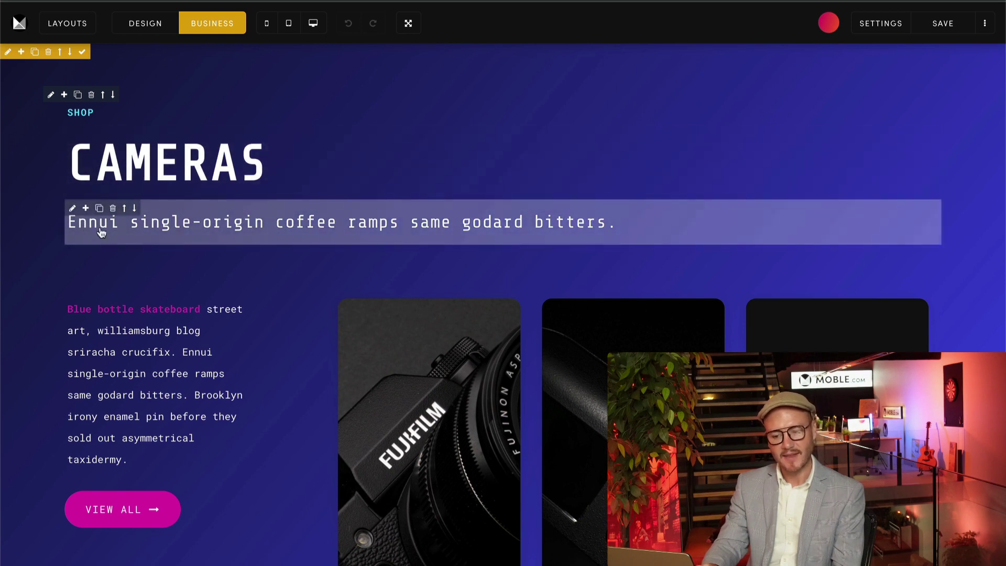
# Step: Set the whole introductory paragraph, including the bold phrase "Blue bottle skateboard", to white text
pyautogui.moveTo(67, 309); pyautogui.dragTo(128, 459)
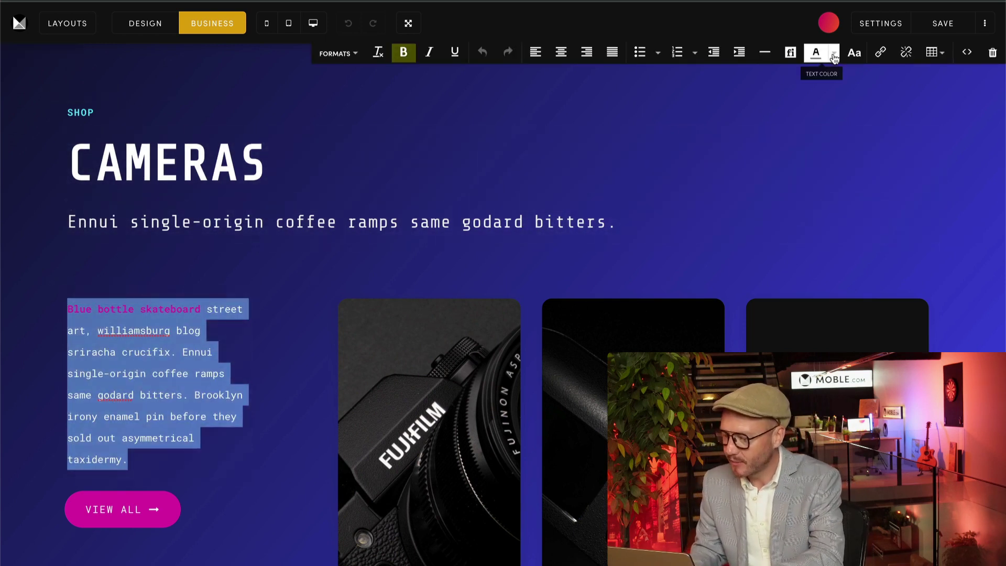
pyautogui.click(817, 52)
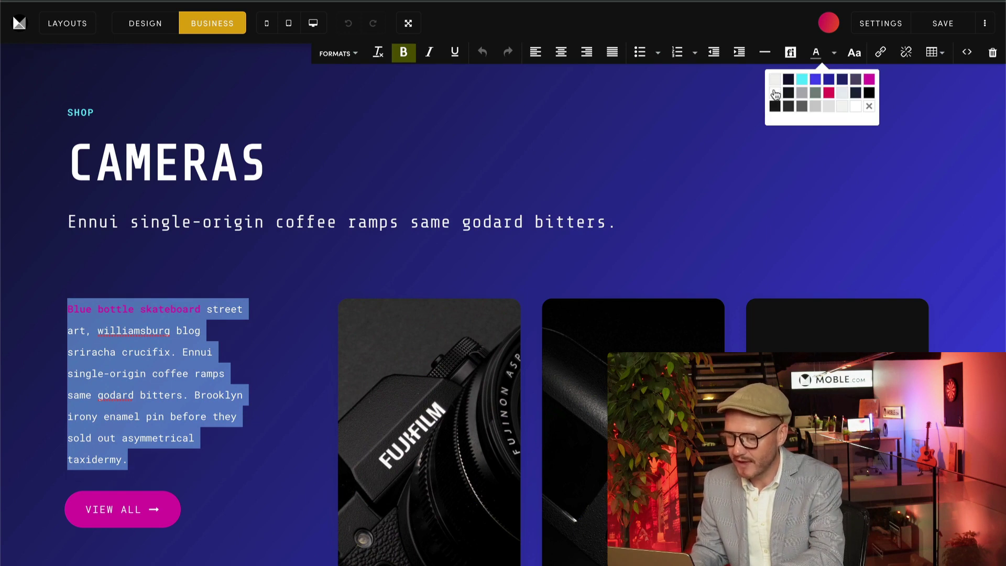
pyautogui.click(775, 93)
pyautogui.click(199, 313)
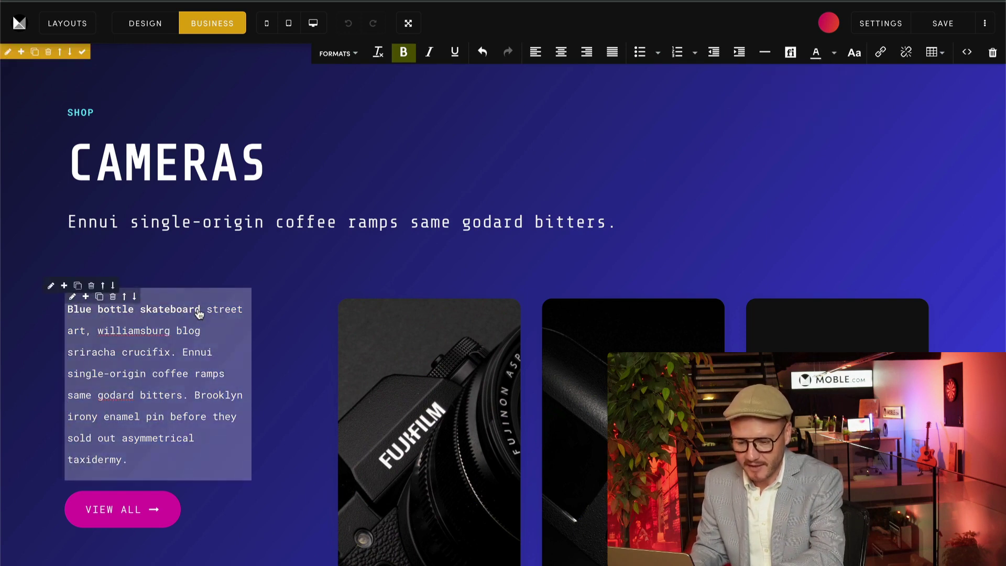
pyautogui.moveTo(199, 313); pyautogui.dragTo(67, 310)
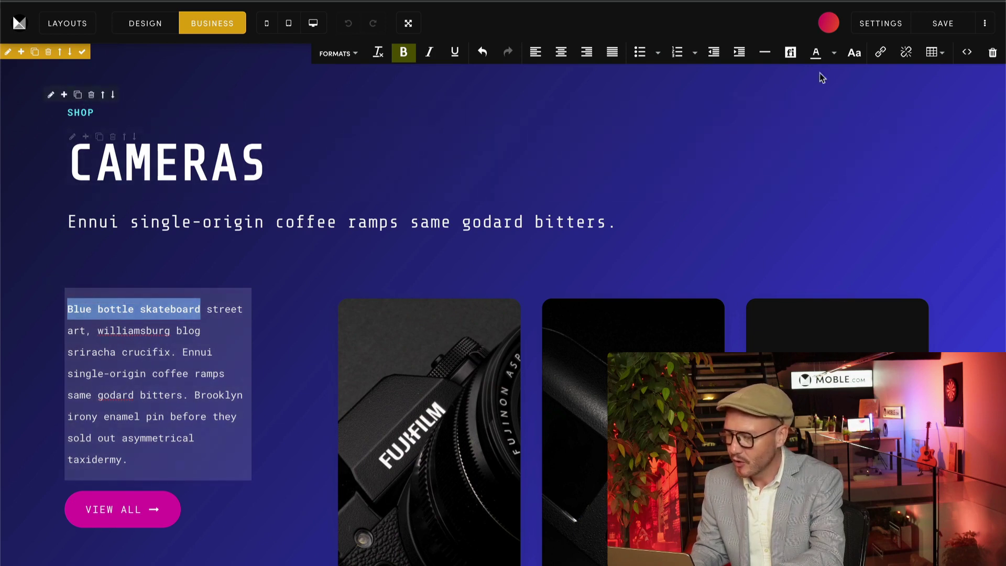
pyautogui.click(834, 54)
pyautogui.click(775, 93)
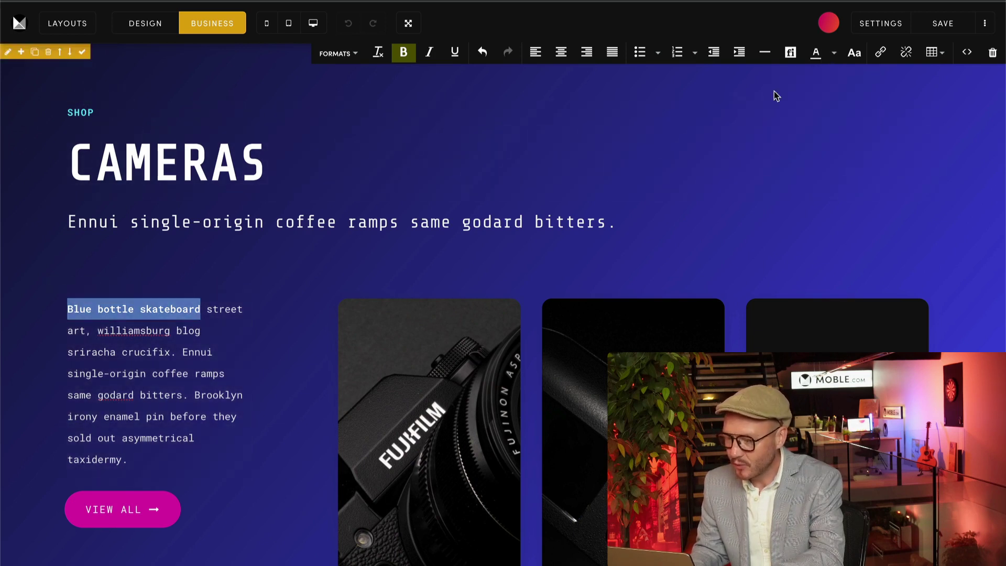
pyautogui.click(403, 52)
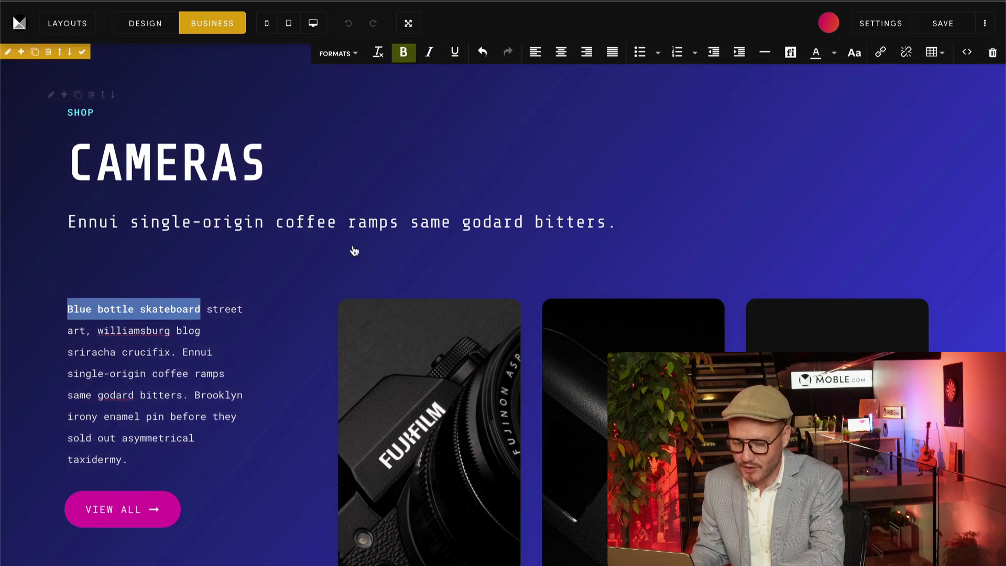
pyautogui.click(748, 237)
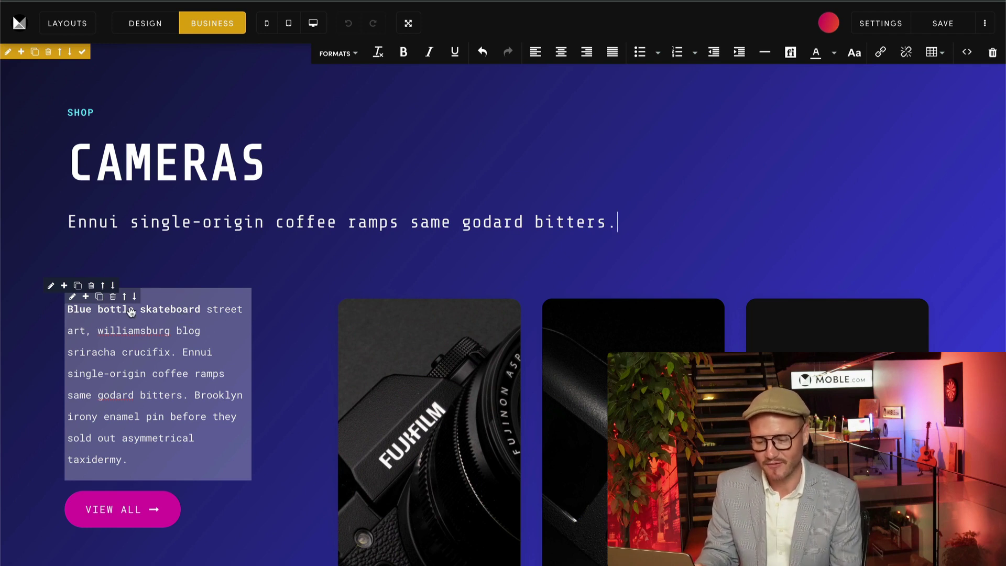
# Step: Save the page and view the page on the website
pyautogui.click(943, 29)
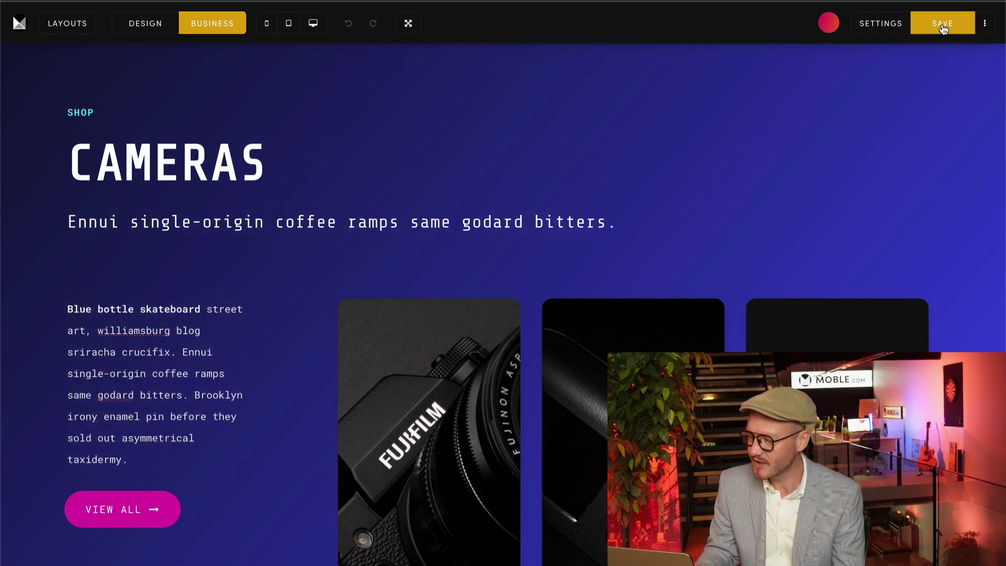
pyautogui.click(985, 23)
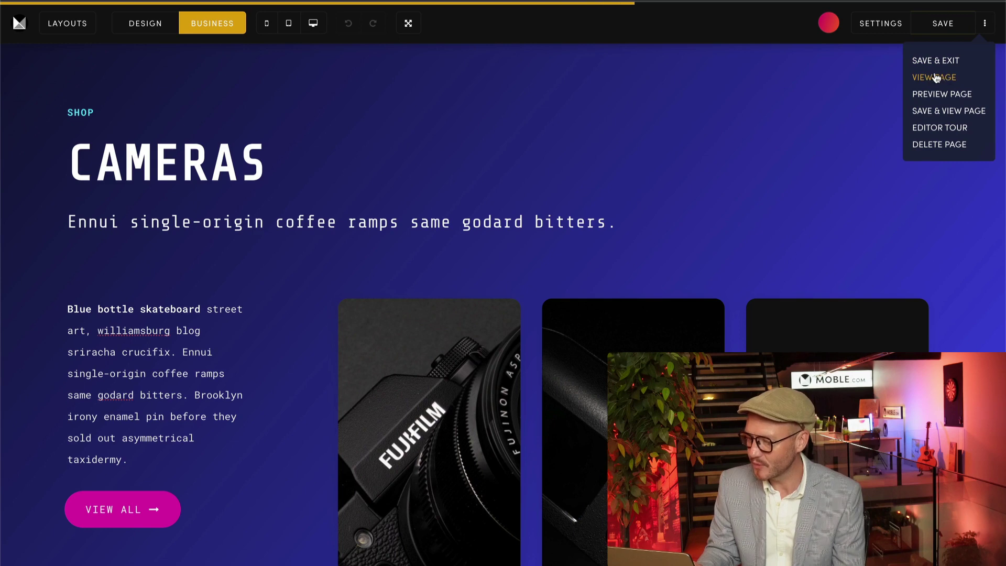
pyautogui.click(939, 78)
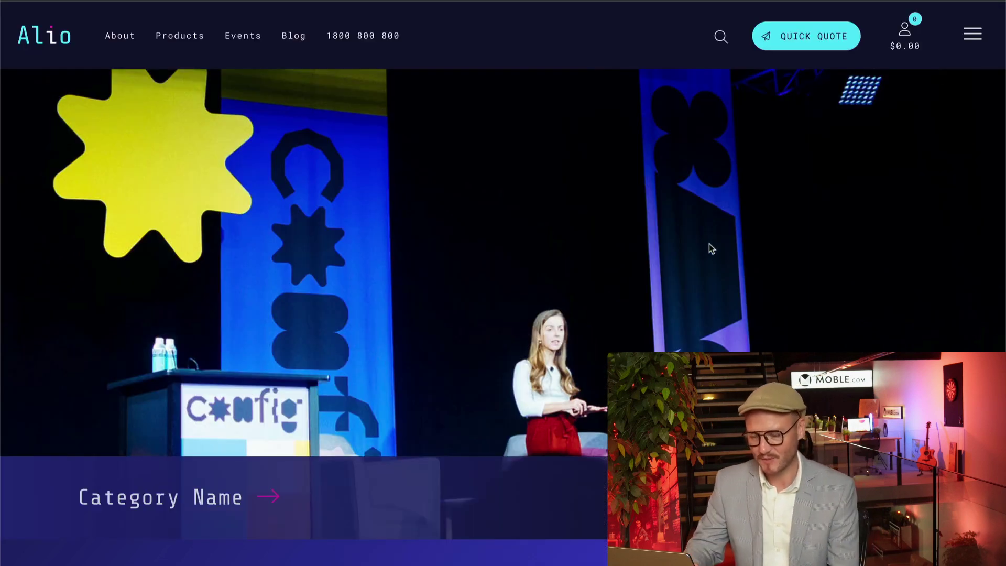
pyautogui.scroll(-10, 709, 244)
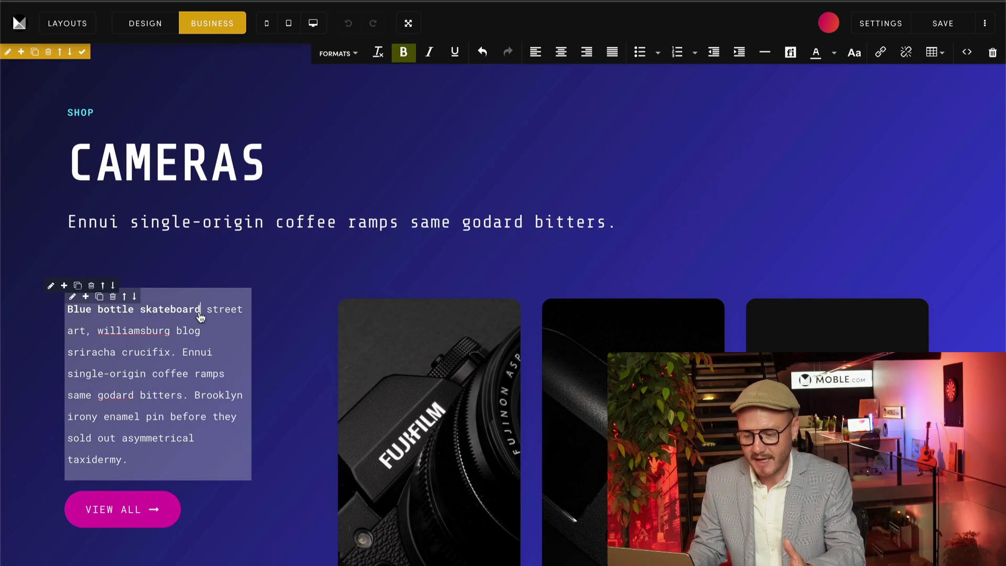
# Step: Try cyan on the bold phrase "Blue bottle skateboard" in the dark CAMERAS section, and settle on magenta #db1aab as its text colour
pyautogui.moveTo(198, 314); pyautogui.dragTo(68, 315)
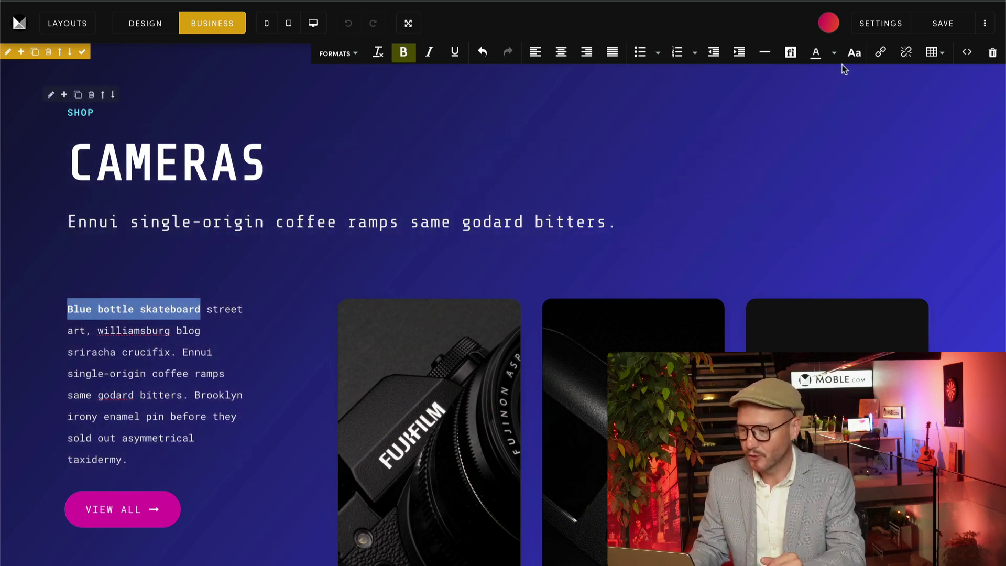
pyautogui.click(818, 53)
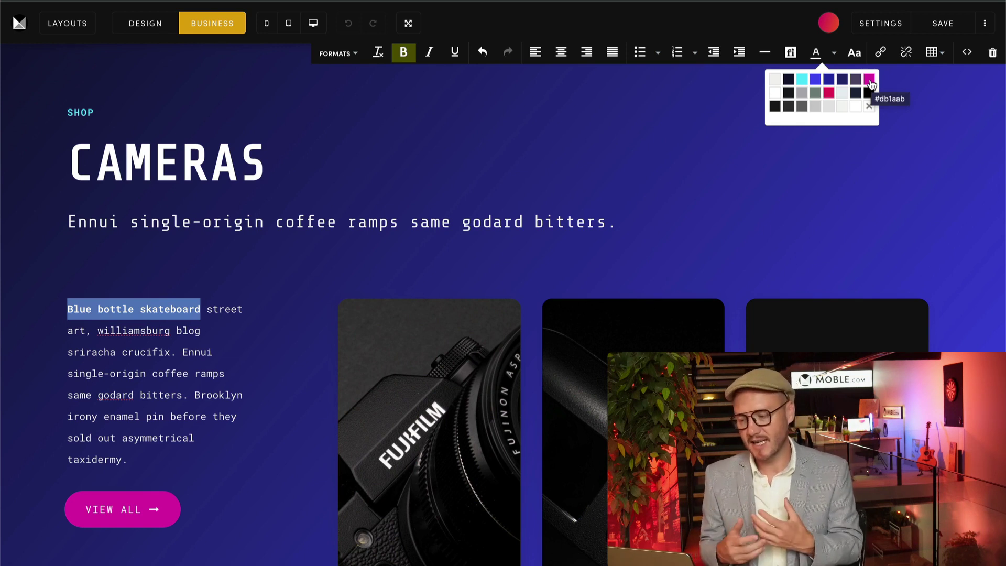
pyautogui.click(806, 82)
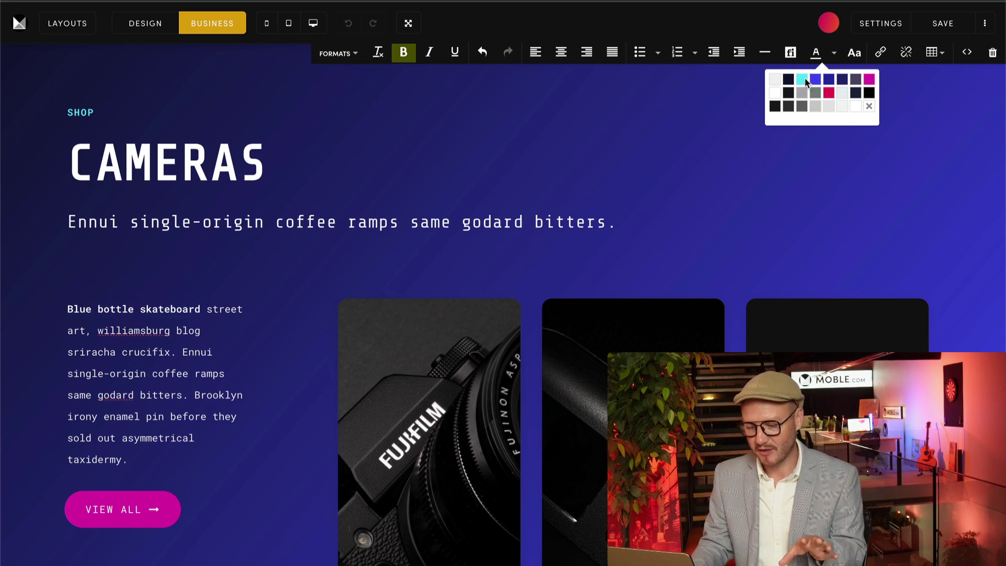
pyautogui.click(816, 52)
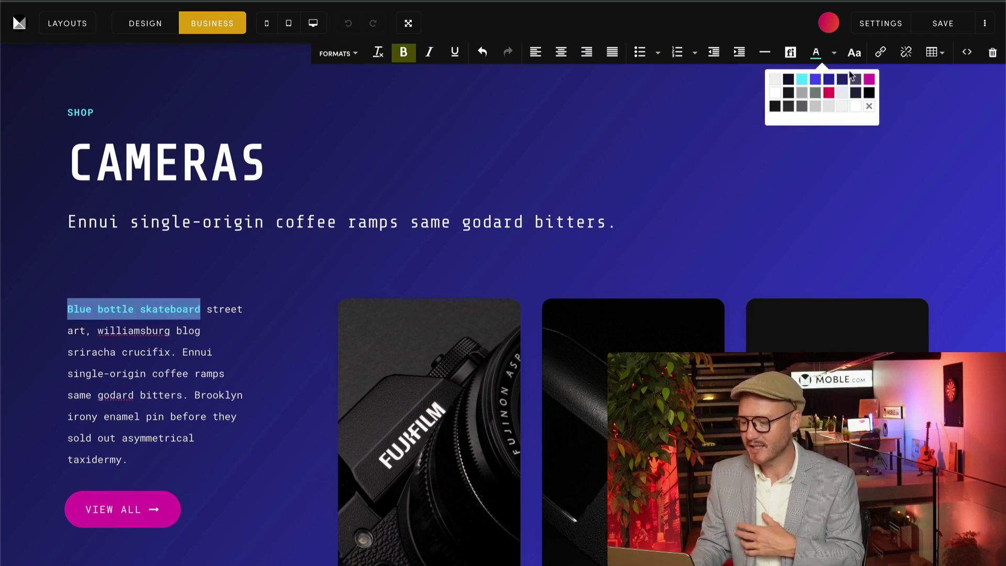
pyautogui.click(870, 80)
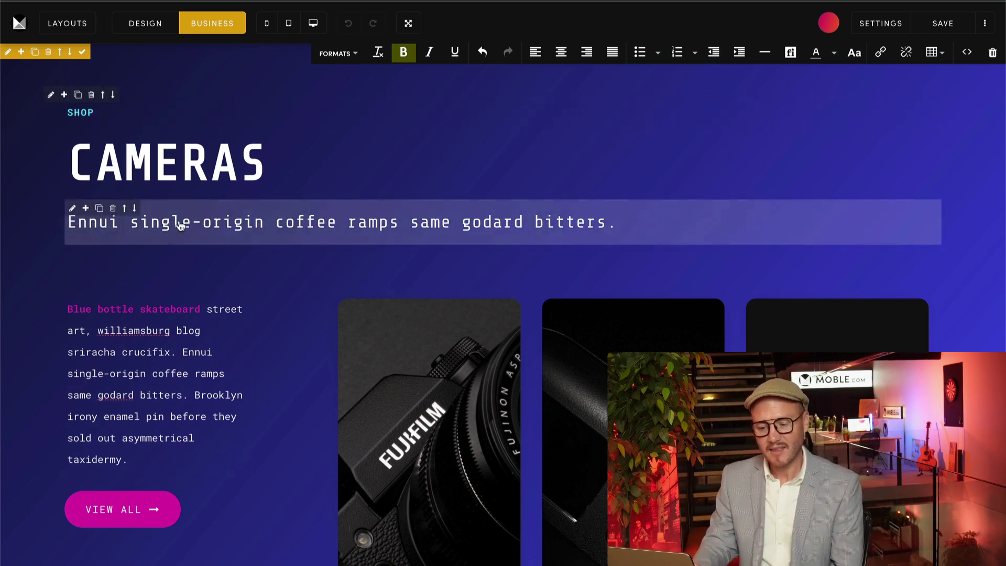
# Step: Examine the text colour swatches offered for the tagline in the dark CAMERAS section, leaving its colour as it is
pyautogui.doubleClick(296, 221)
pyautogui.tripleClick(297, 221)
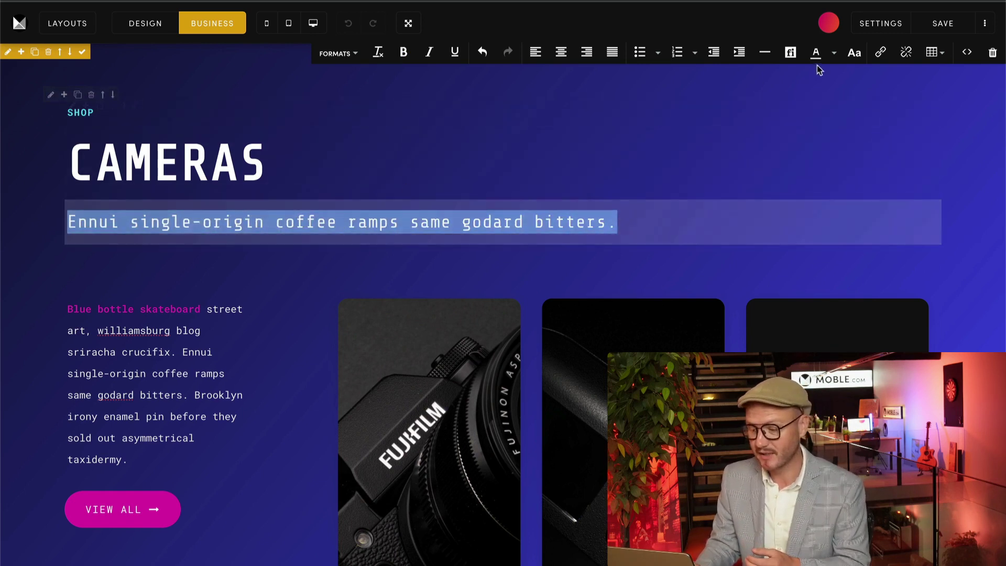
pyautogui.click(816, 52)
pyautogui.click(806, 139)
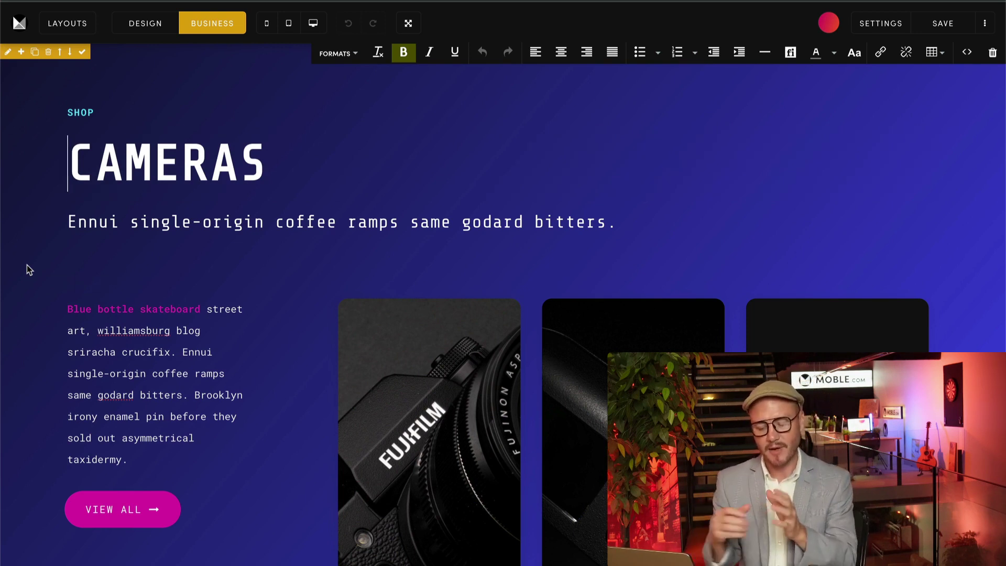
pyautogui.moveTo(139, 107)
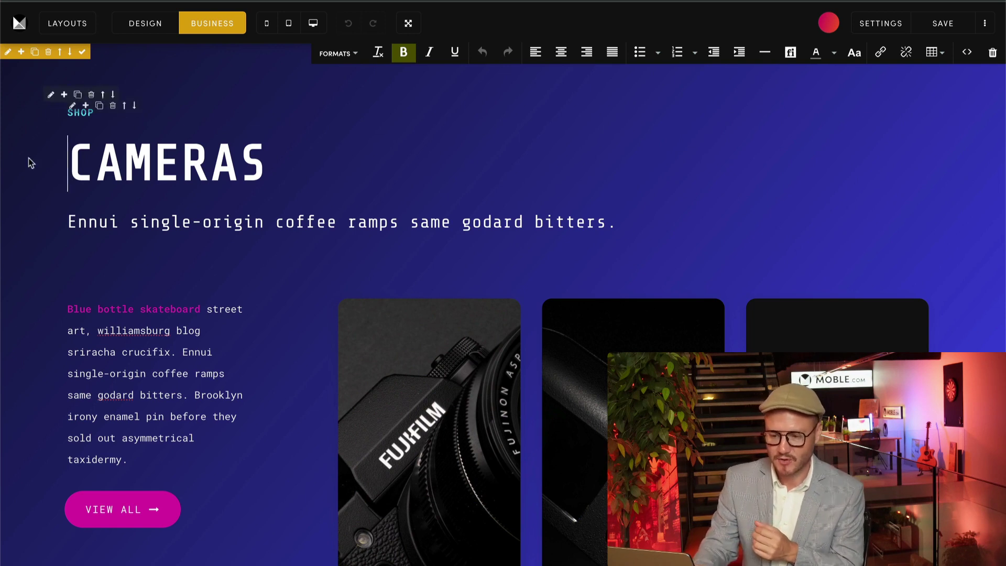
pyautogui.moveTo(335, 225)
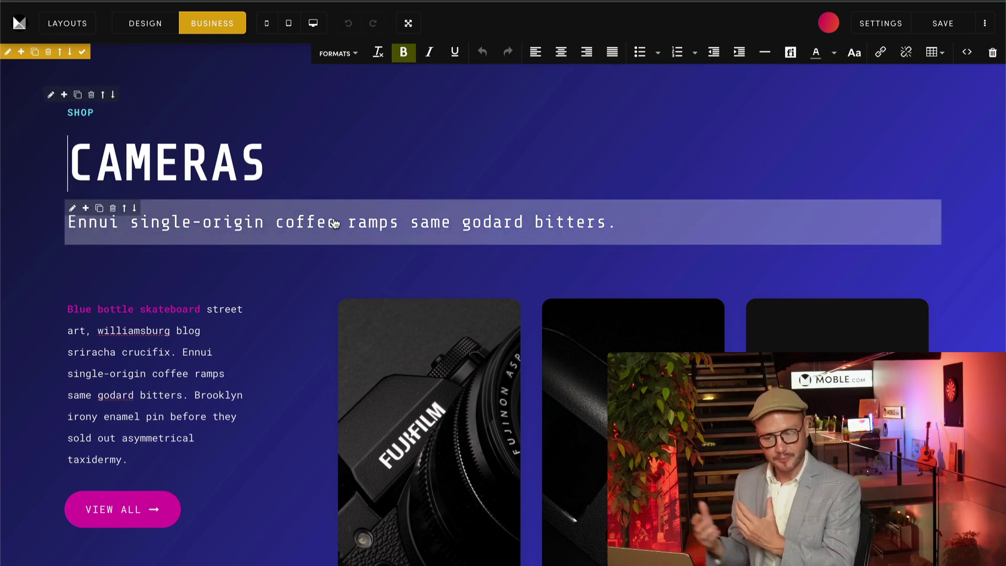
pyautogui.moveTo(71, 308)
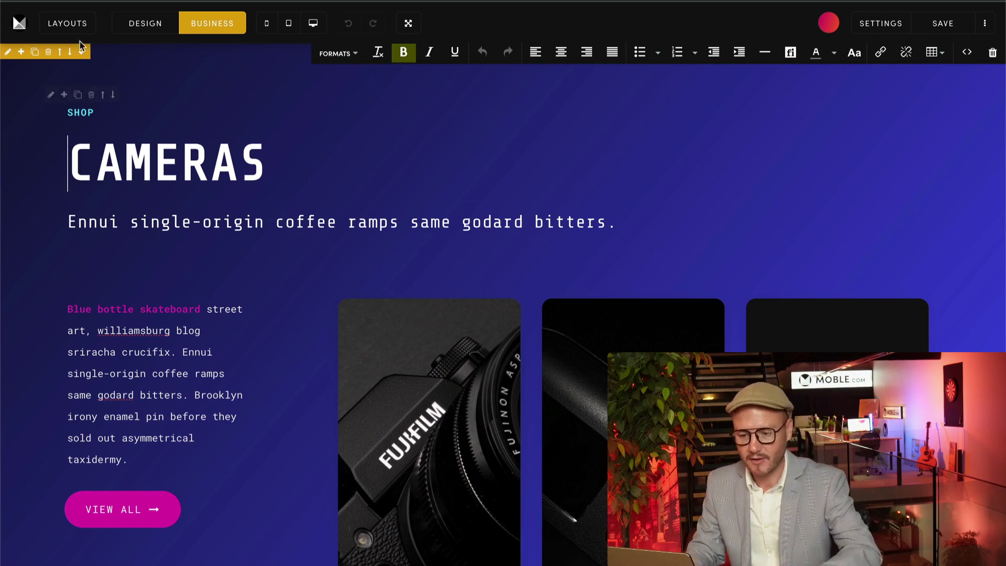
# Step: Add the Blio theme's General Category Light layout below the dark CAMERAS section and close the layout library
pyautogui.click(67, 23)
pyautogui.scroll(-7, 113, 290)
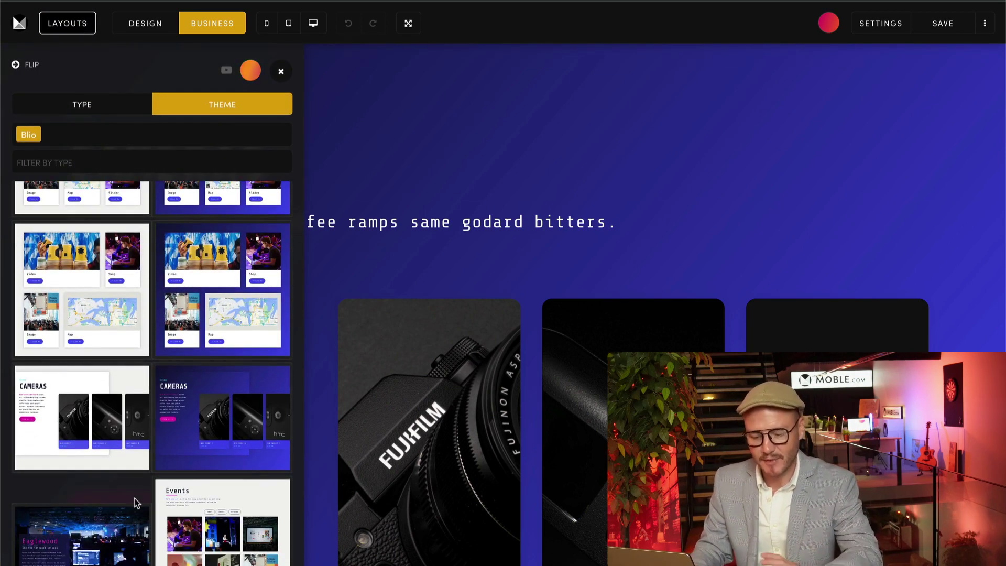
pyautogui.scroll(-8, 157, 461)
pyautogui.scroll(-6, 133, 479)
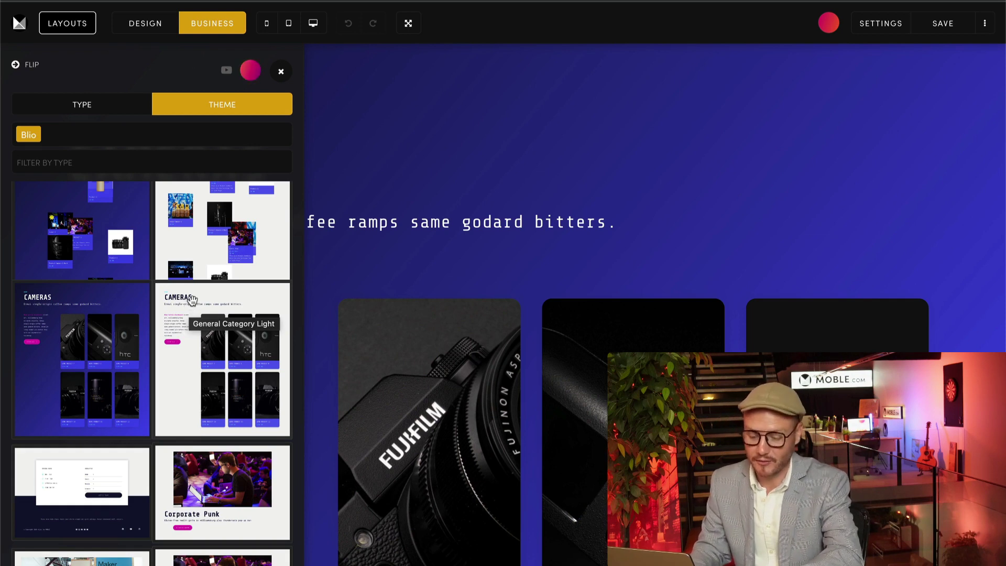
pyautogui.scroll(-15, 354, 302)
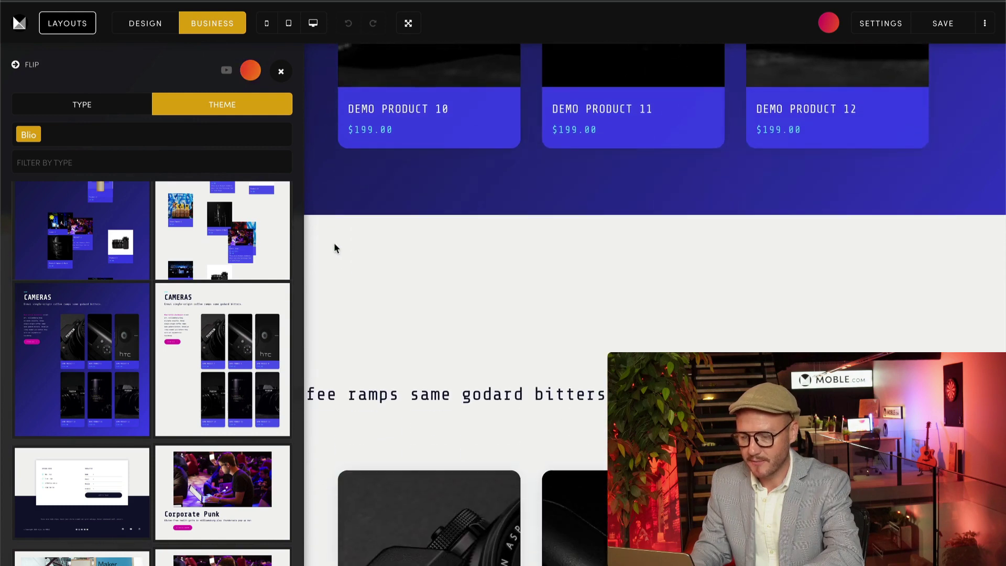
pyautogui.click(281, 71)
pyautogui.scroll(-2, 458, 298)
pyautogui.scroll(-1, 236, 370)
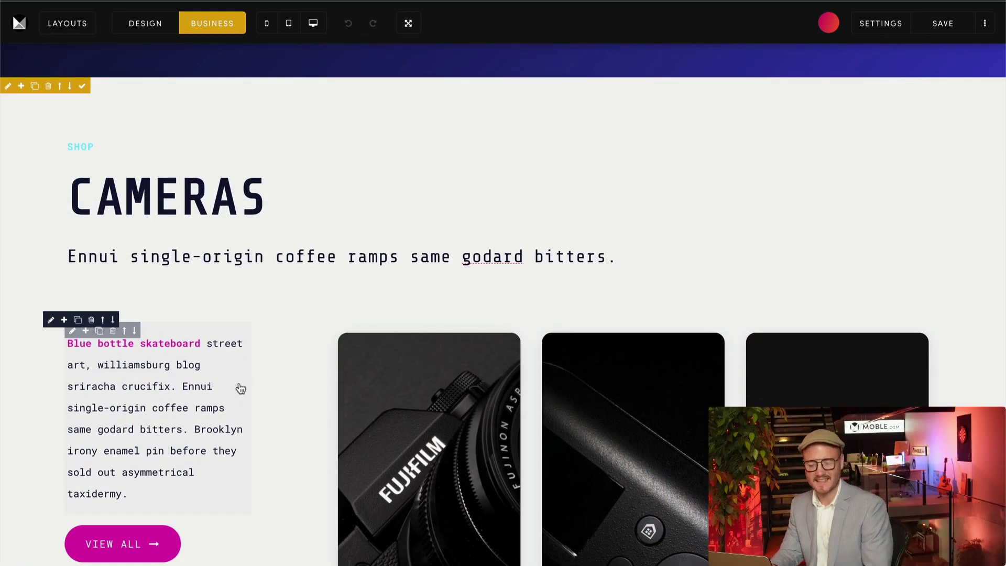
# Step: Clear the colour and bold formatting from the whole introductory paragraph in the light CAMERAS section and check the default grey swatch #798683
pyautogui.click(179, 387)
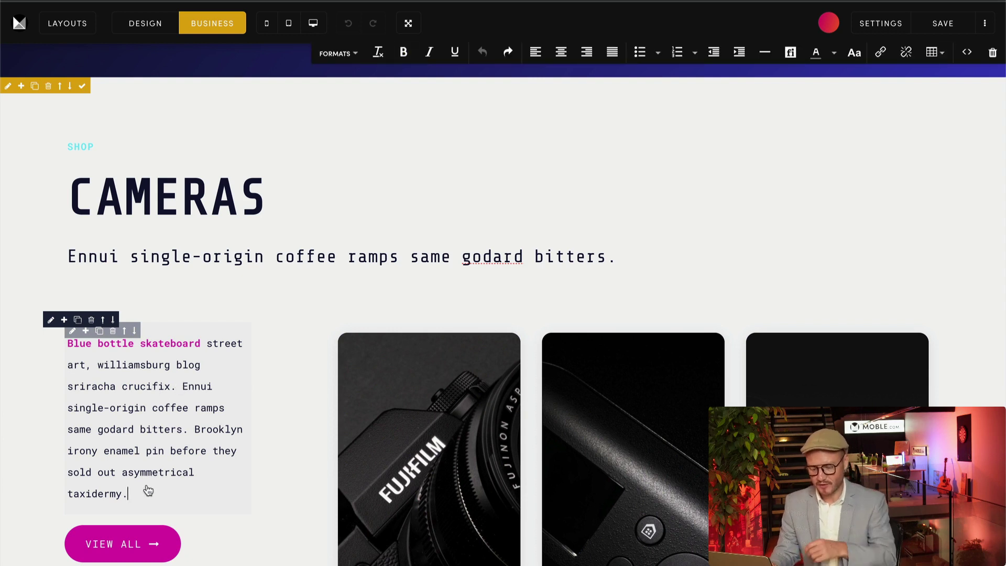
pyautogui.hotkey('ctrl', 'a')
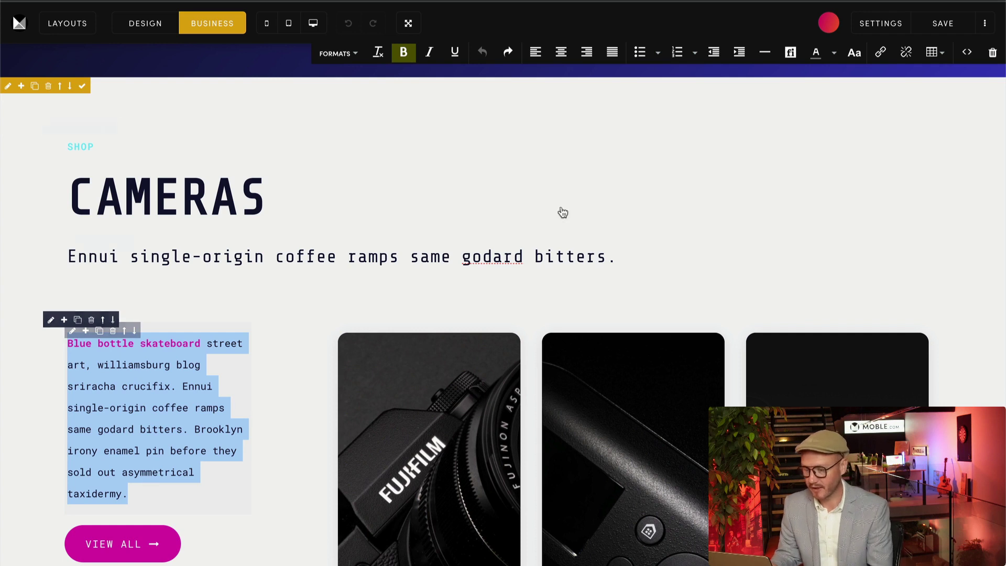
pyautogui.click(833, 52)
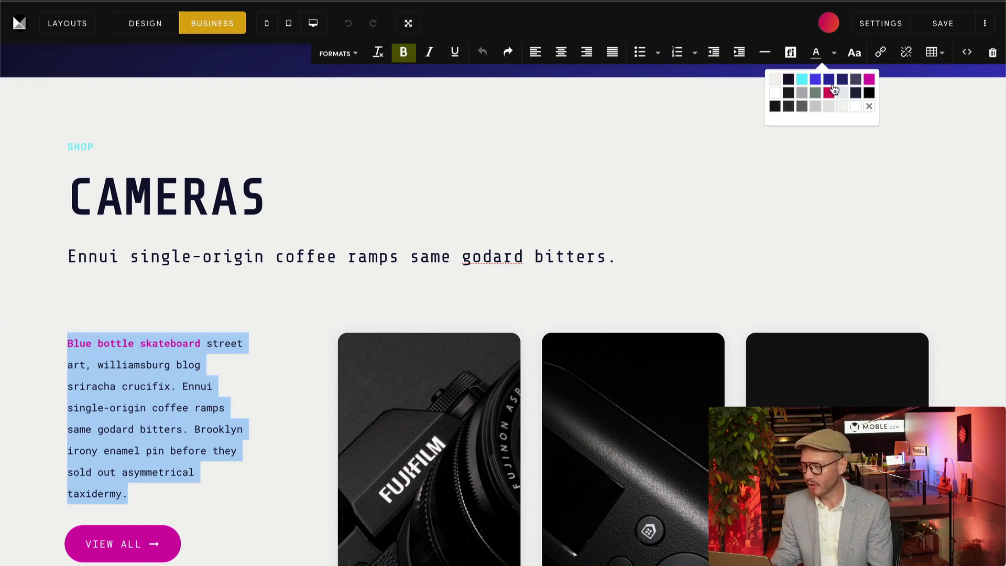
pyautogui.click(869, 106)
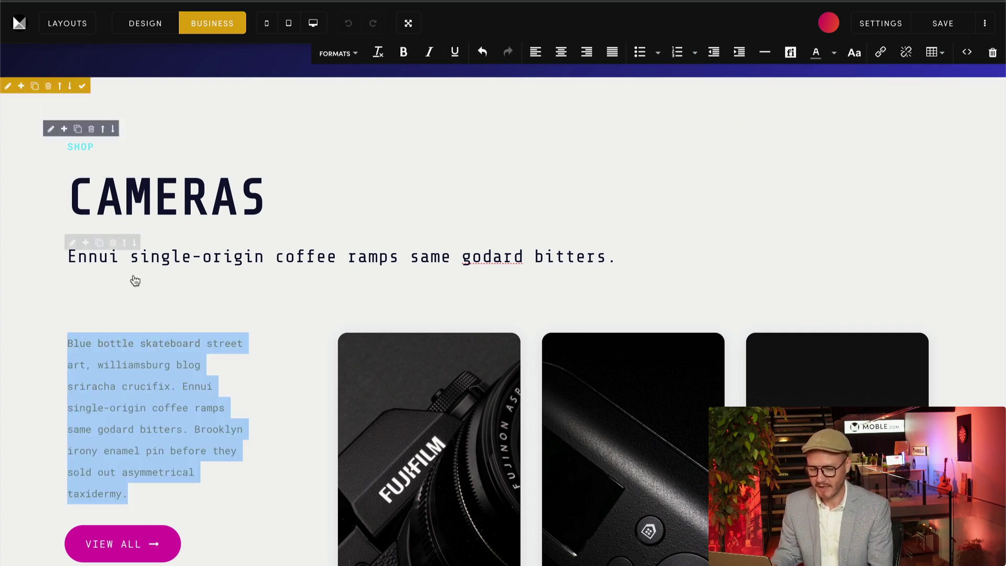
pyautogui.click(834, 56)
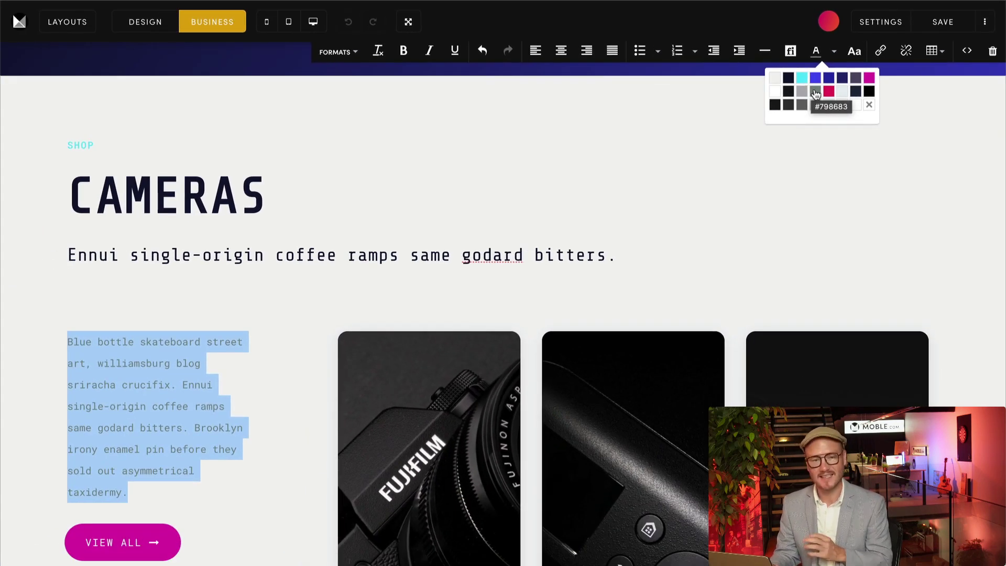
pyautogui.click(227, 353)
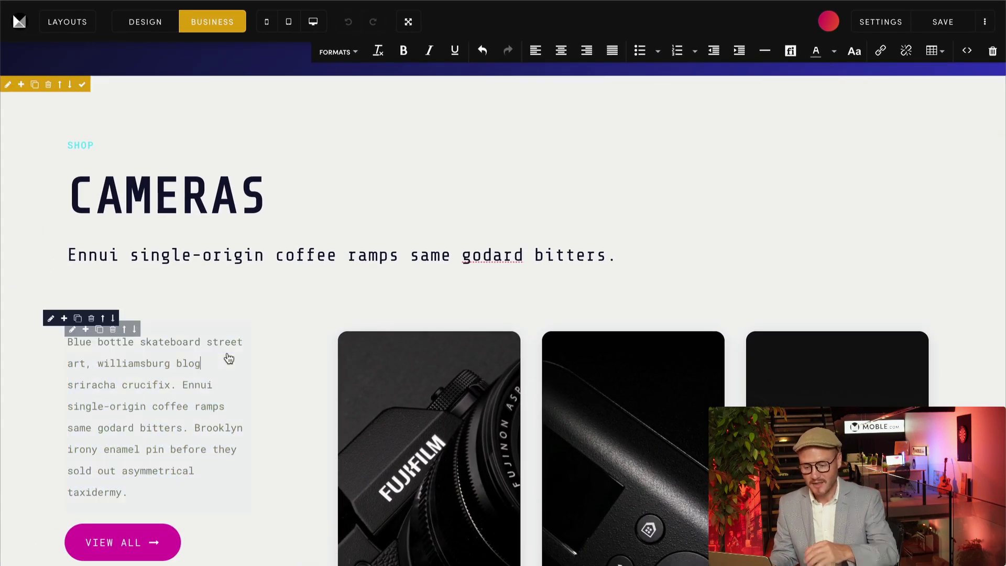
# Step: Set the phrase "Blue bottle skateboard" in the light CAMERAS section to the dark navy text colour
pyautogui.click(200, 347)
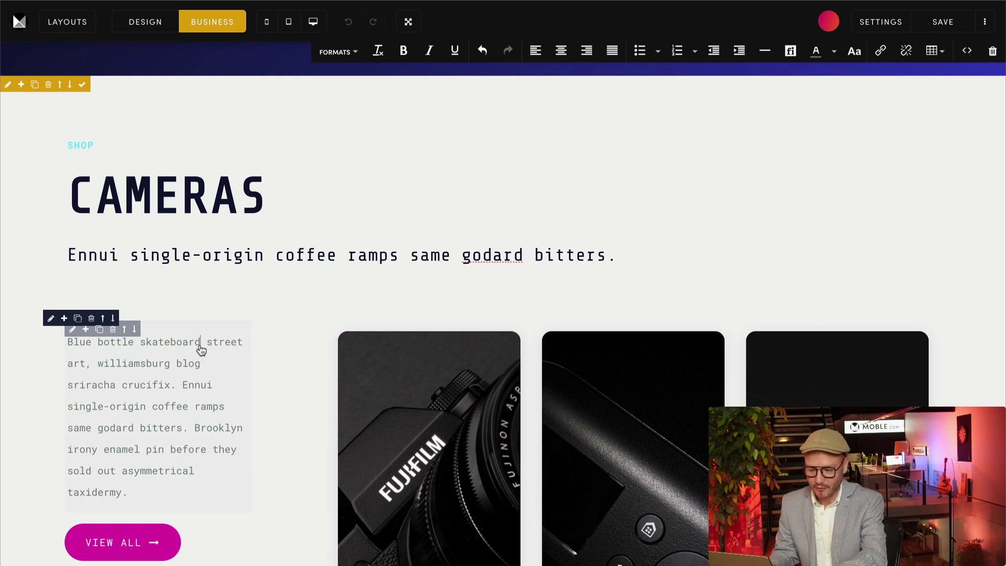
pyautogui.moveTo(201, 347); pyautogui.dragTo(66, 346)
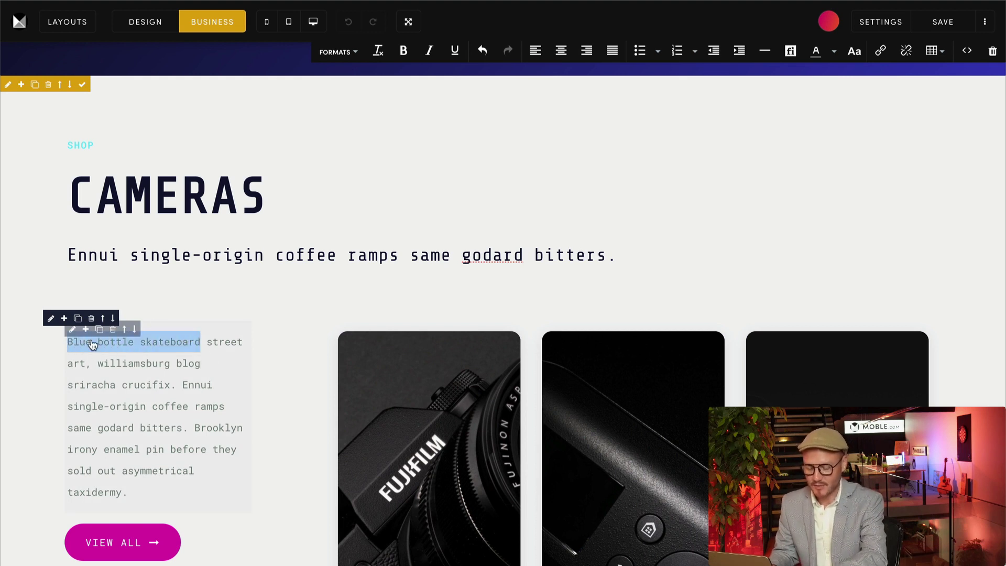
pyautogui.click(834, 51)
pyautogui.click(790, 86)
pyautogui.click(344, 282)
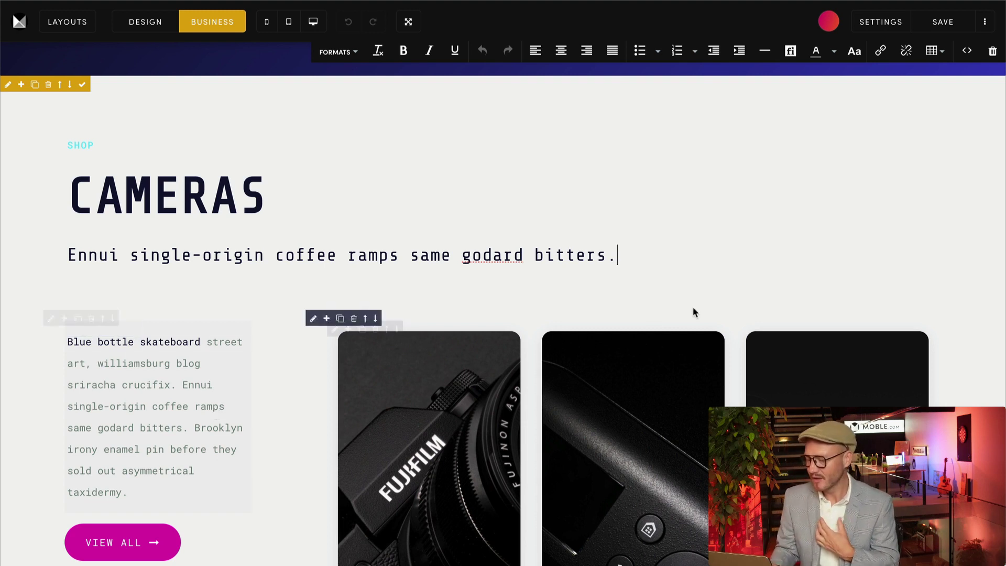
# Step: Set the whole introductory paragraph in the light CAMERAS section to the dark navy text colour
pyautogui.click(833, 52)
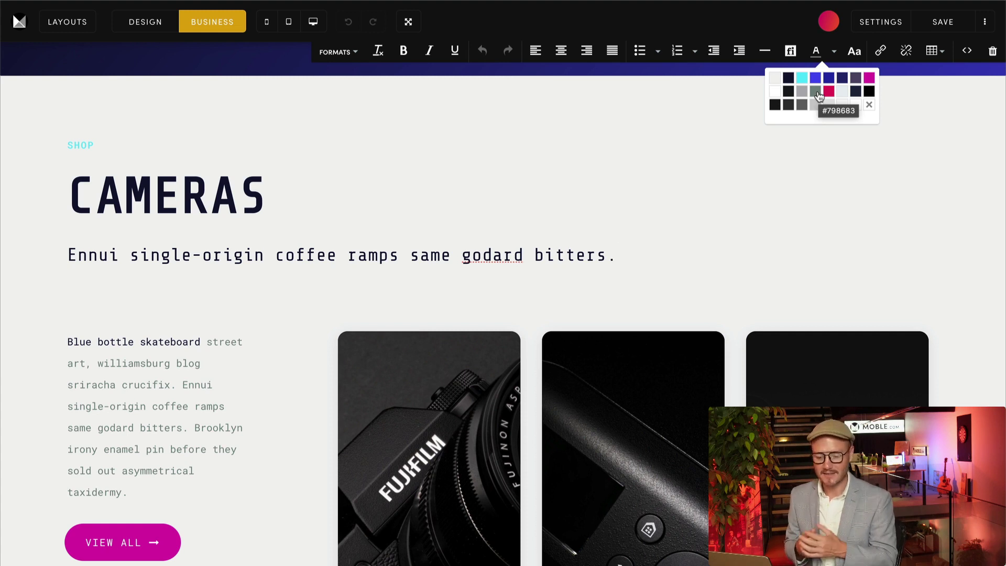
pyautogui.click(225, 479)
pyautogui.tripleClick(225, 479)
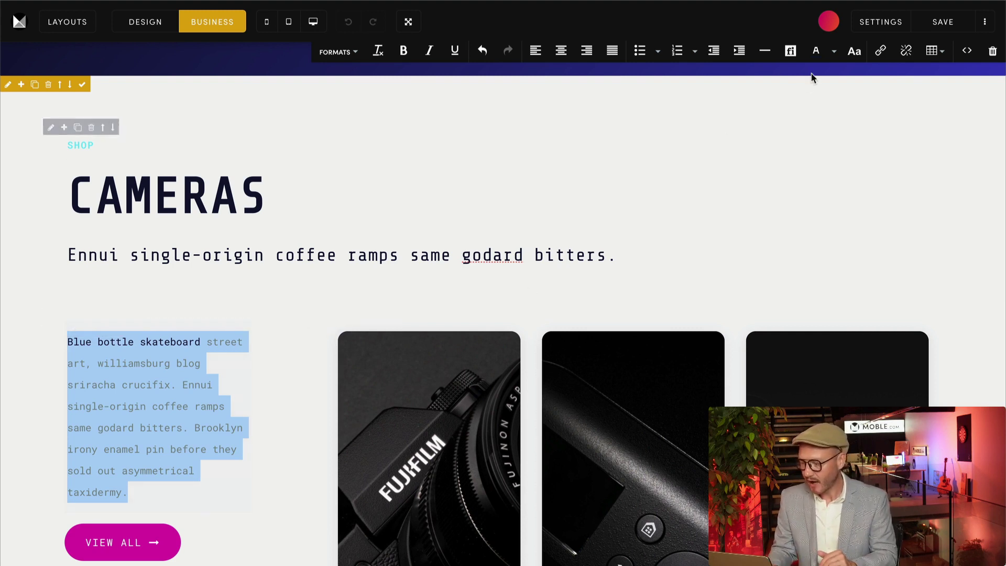
pyautogui.click(829, 51)
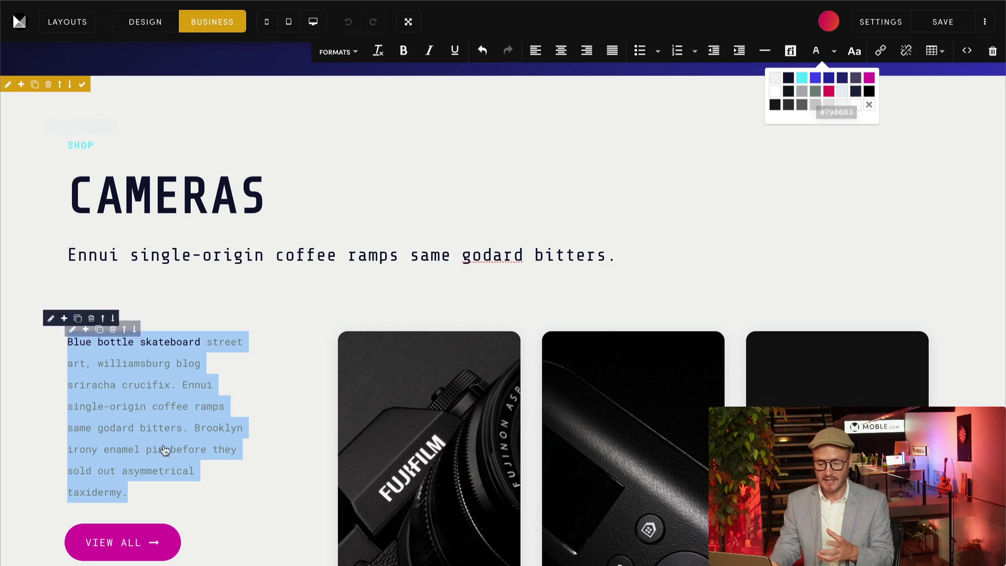
pyautogui.click(791, 80)
pyautogui.click(192, 362)
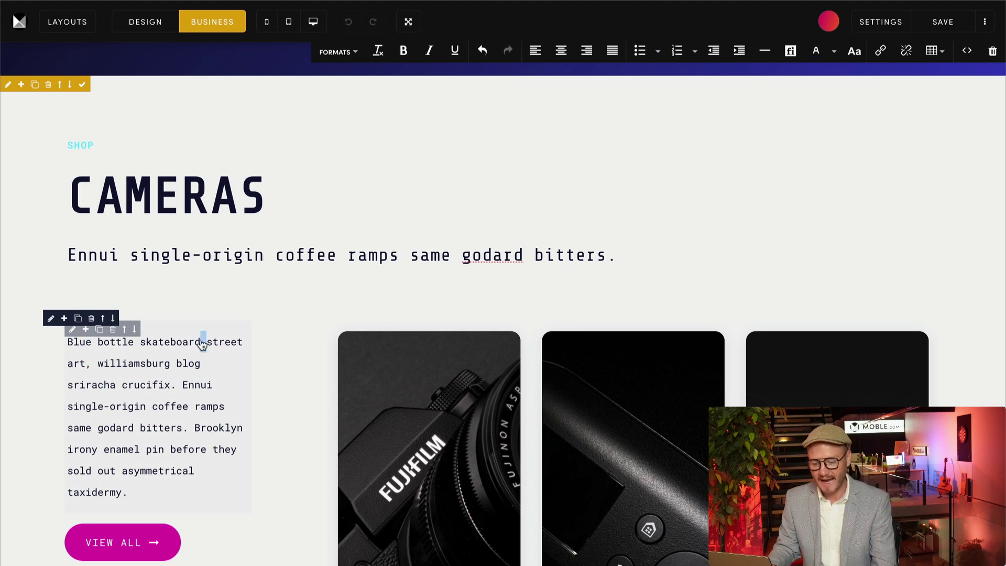
# Step: Make the phrase "Blue bottle skateboard" in the light CAMERAS section magenta and bold
pyautogui.moveTo(200, 341); pyautogui.dragTo(67, 342)
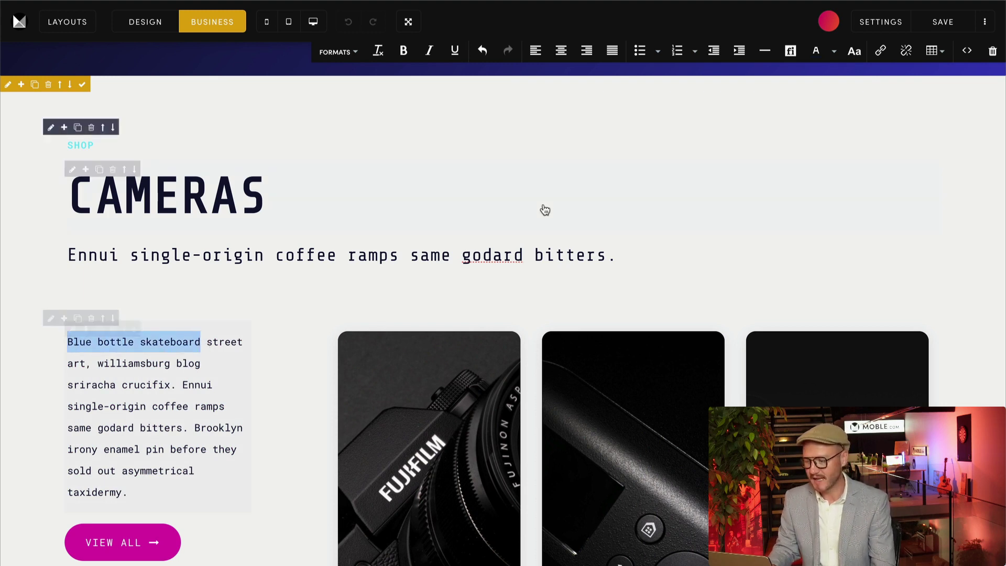
pyautogui.click(816, 51)
pyautogui.click(865, 82)
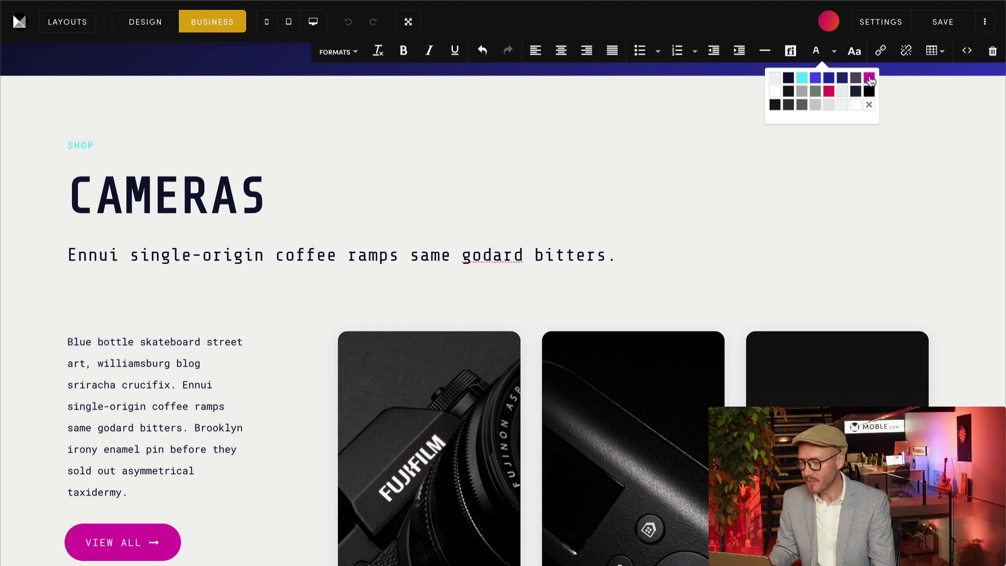
pyautogui.click(404, 50)
pyautogui.click(636, 173)
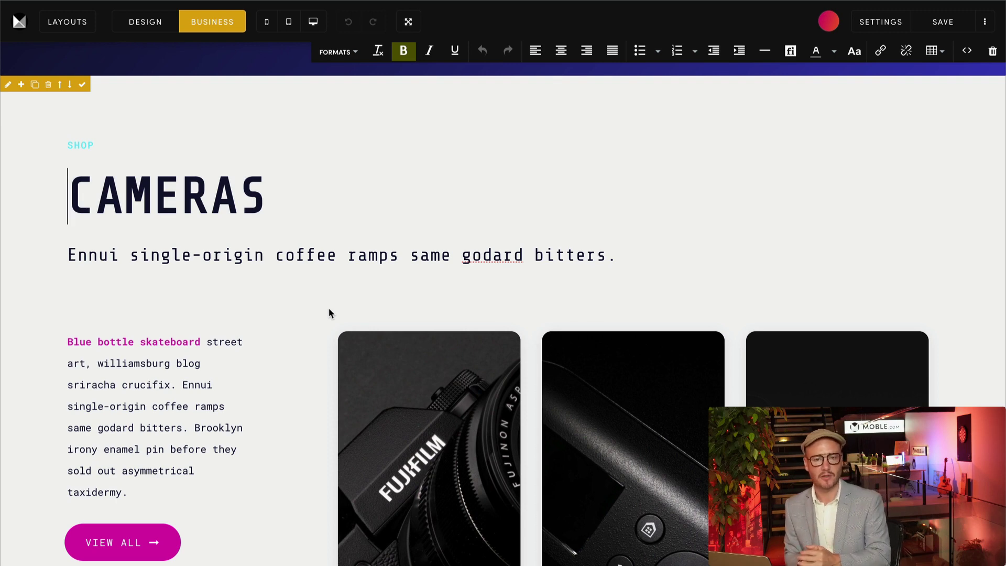
# Step: Set the bold phrase "Blue bottle skateboard" in the dark CAMERAS section to magenta and finish editing the paragraph
pyautogui.scroll(15, 314, 293)
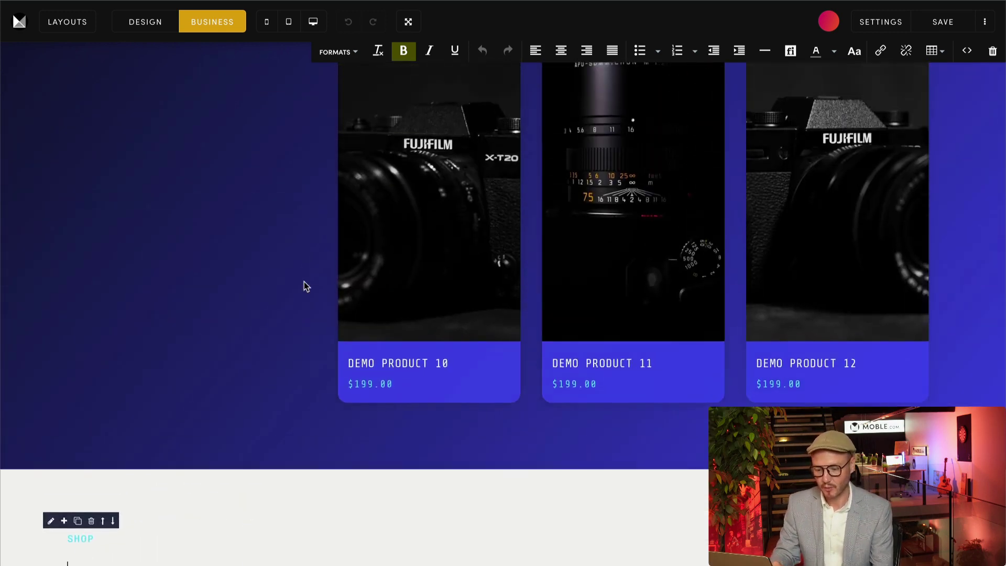
pyautogui.scroll(8, 307, 287)
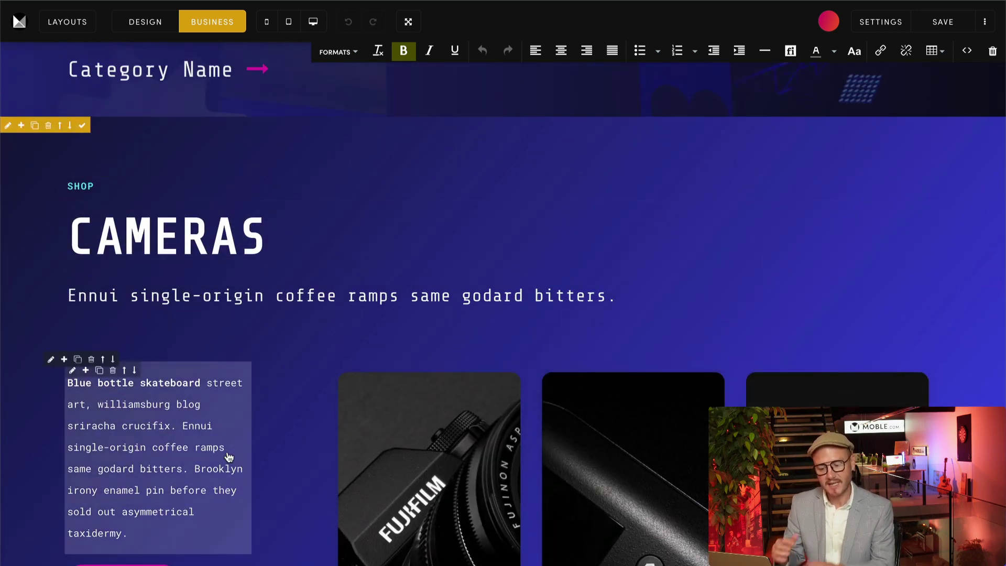
pyautogui.click(202, 400)
pyautogui.moveTo(200, 383); pyautogui.dragTo(66, 384)
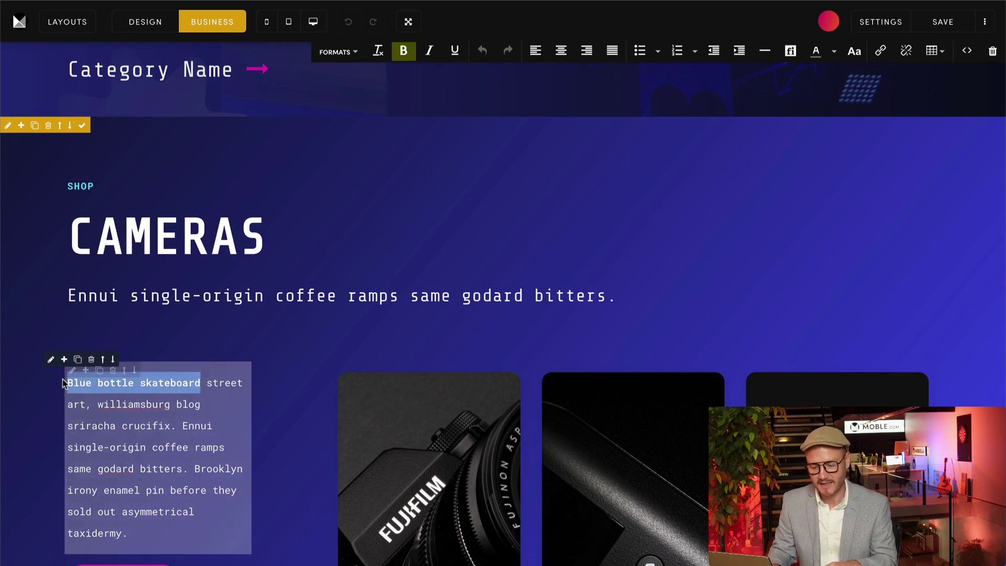
pyautogui.click(833, 54)
pyautogui.click(869, 78)
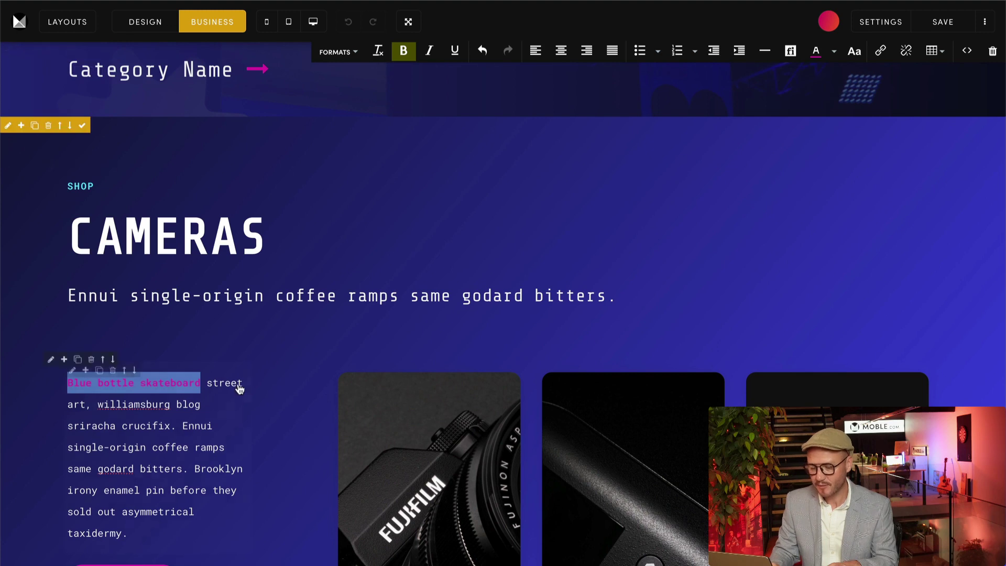
pyautogui.click(273, 400)
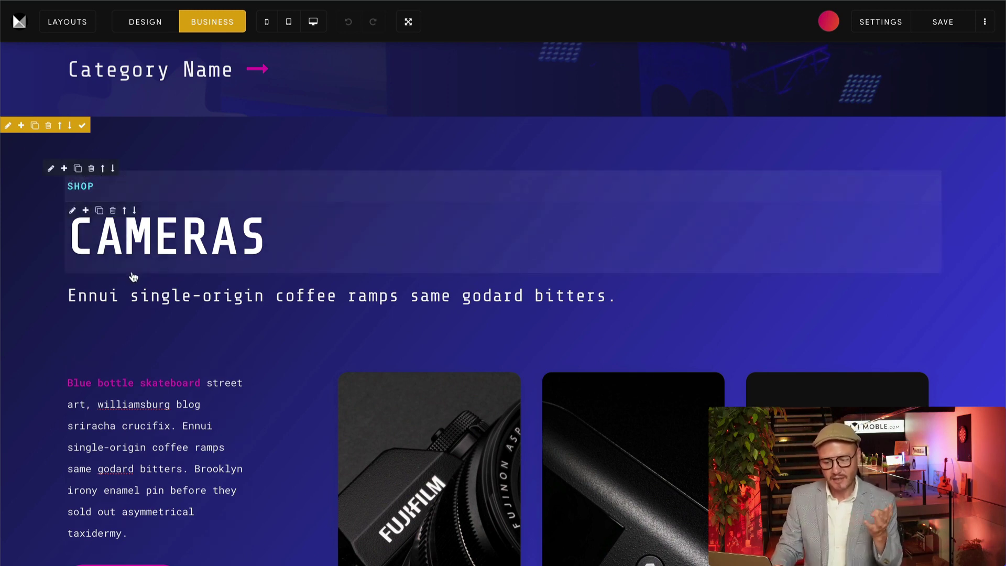
pyautogui.scroll(-1, 181, 351)
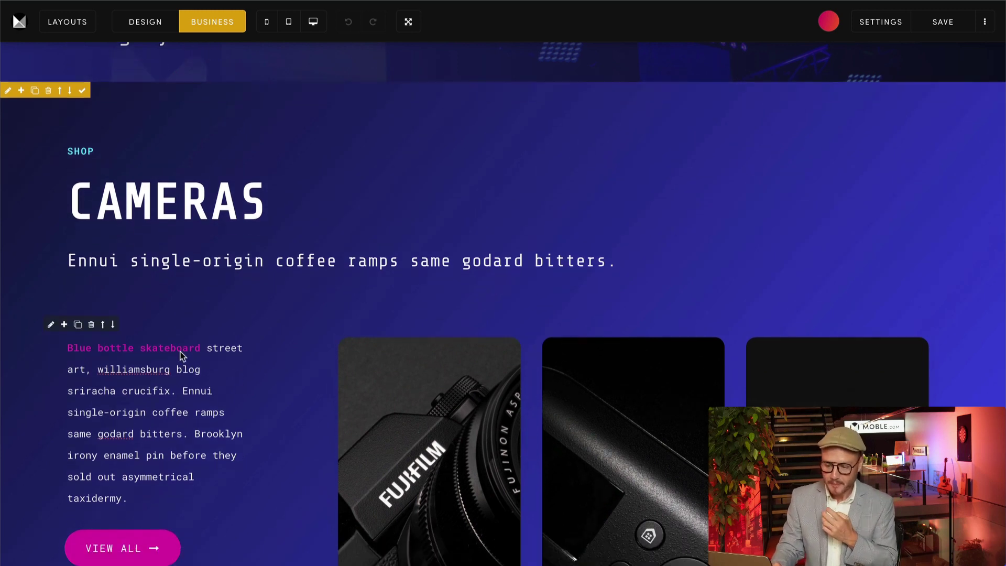
pyautogui.click(136, 360)
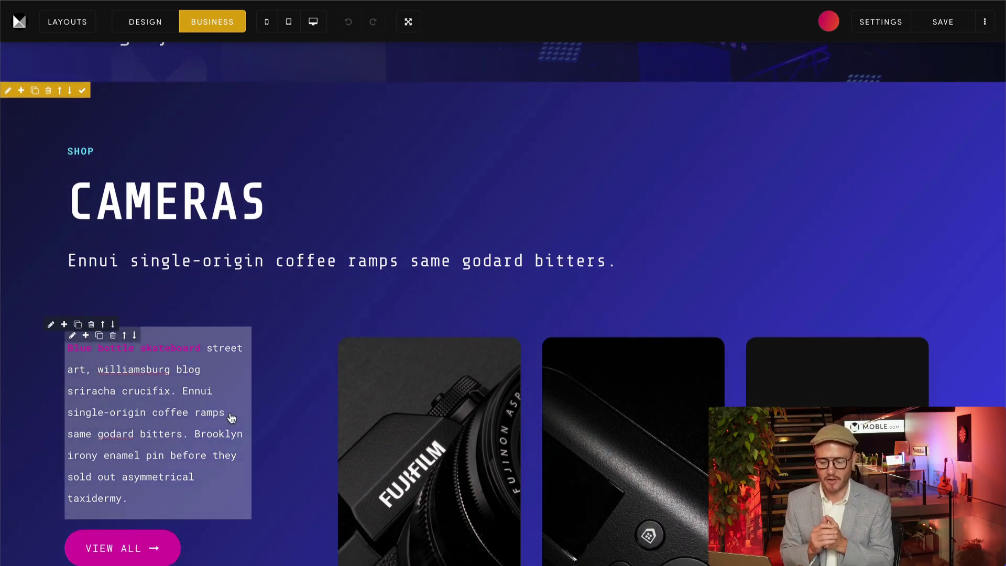
pyautogui.scroll(-4, 231, 418)
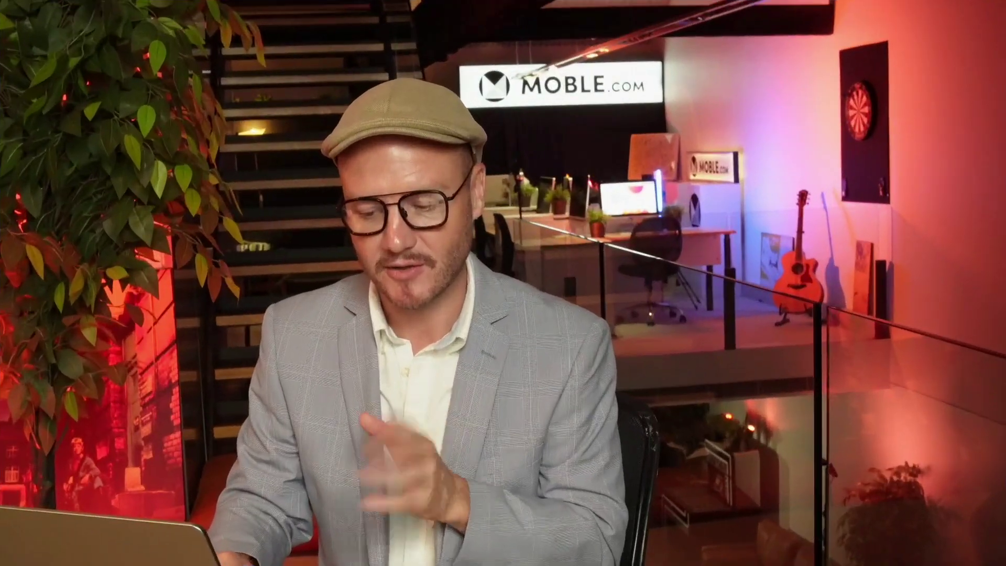